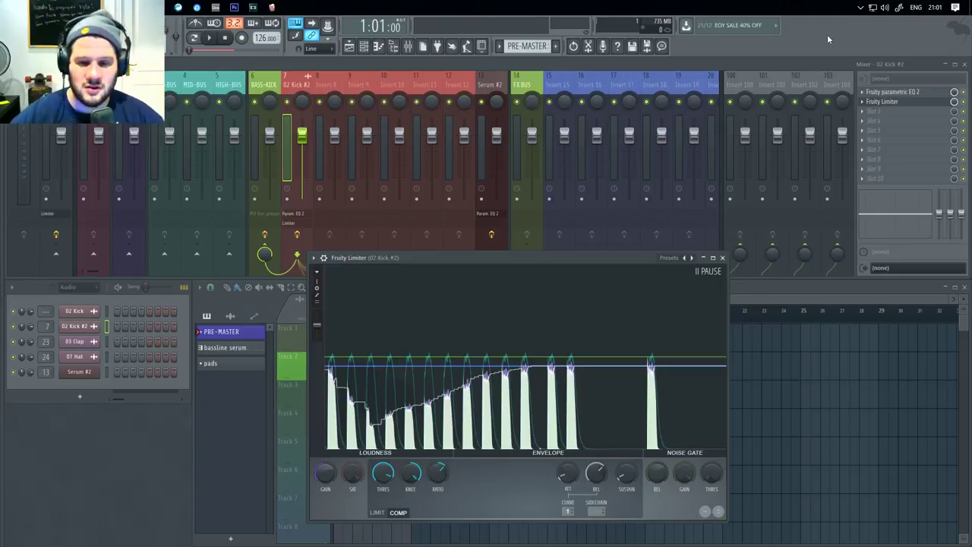
# - Close the Fruity Limiter window, bypass that effect on the 02 Kick #2 channel, and briefly audition the kick
pyautogui.click(722, 257)
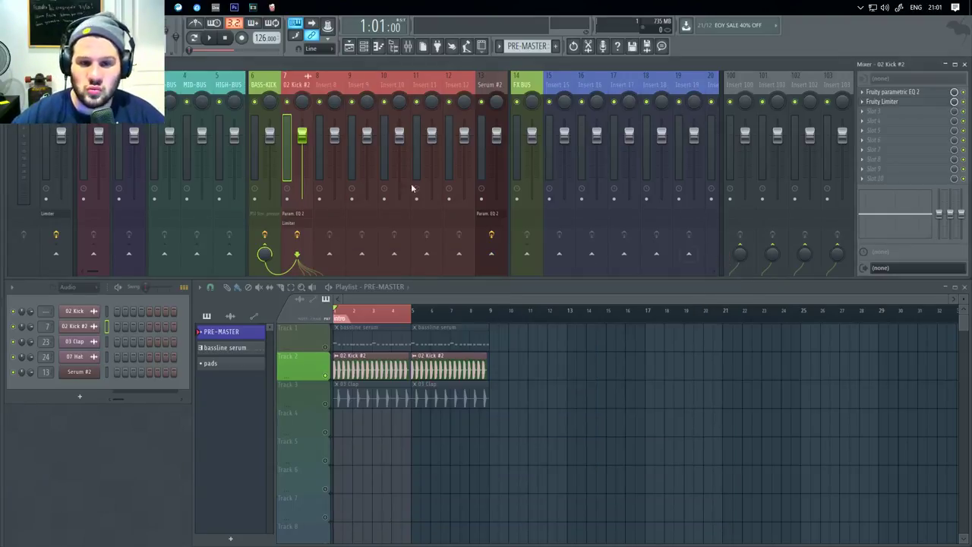
pyautogui.click(962, 102)
pyautogui.press('space')
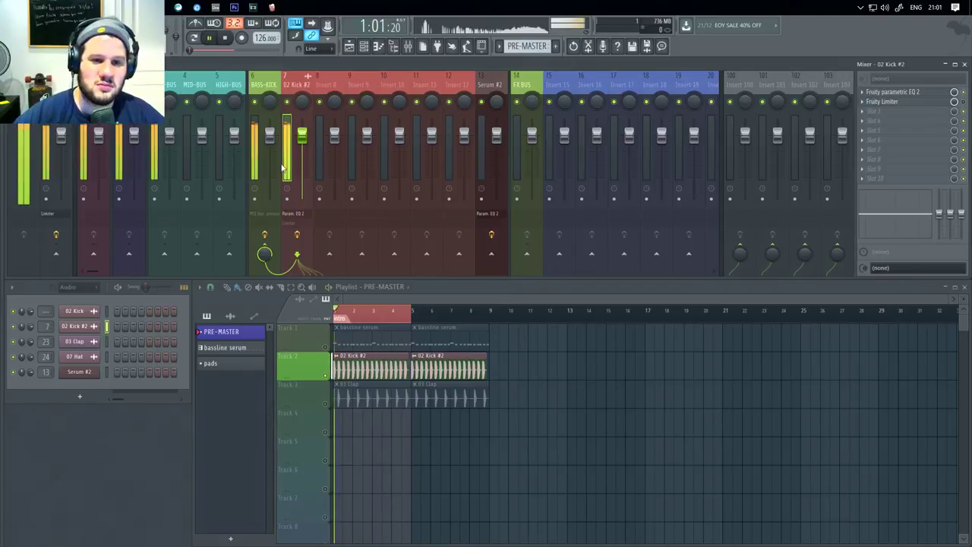
pyautogui.press('space')
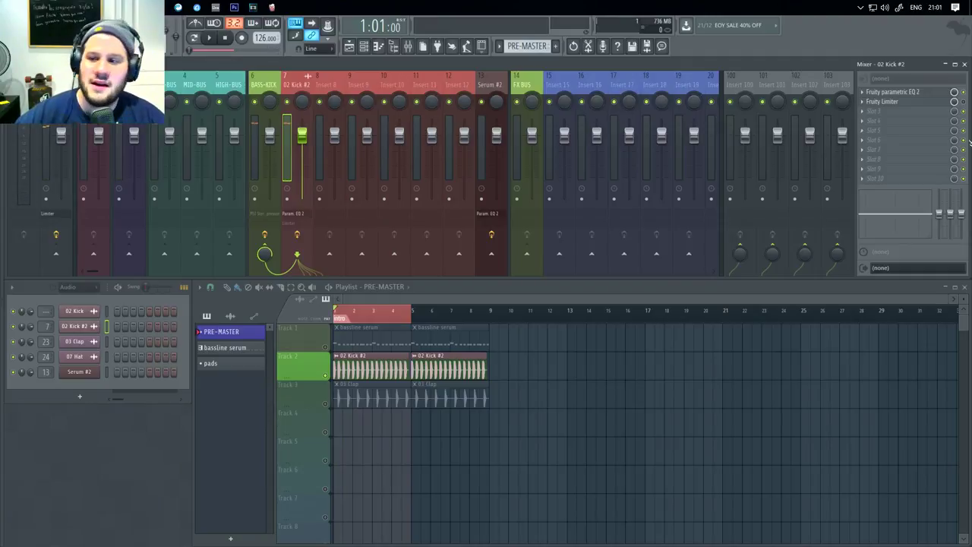
# - Load LFOTool into the third effect slot of the 02 Kick #2 channel and place its window over the playlist
pyautogui.click(869, 111)
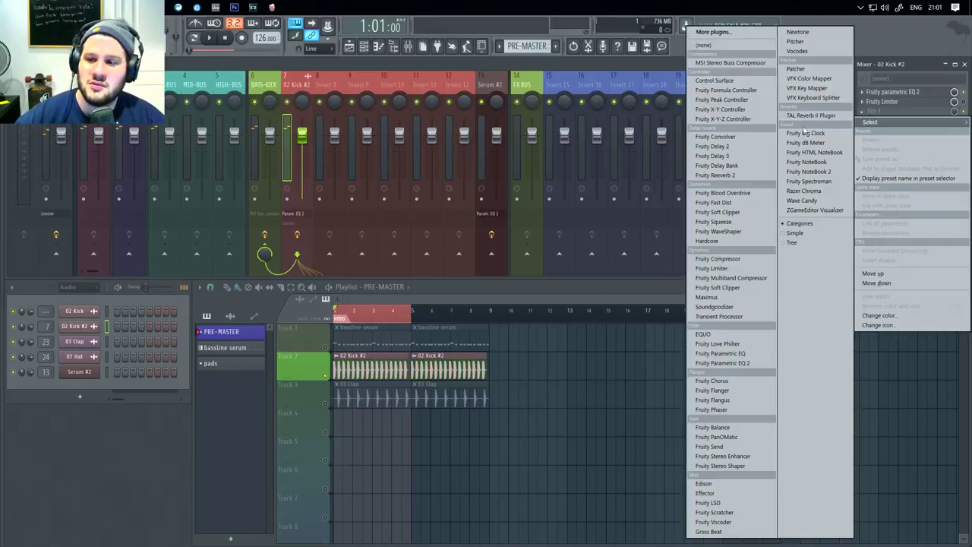
pyautogui.click(713, 32)
pyautogui.scroll(-15, 403, 448)
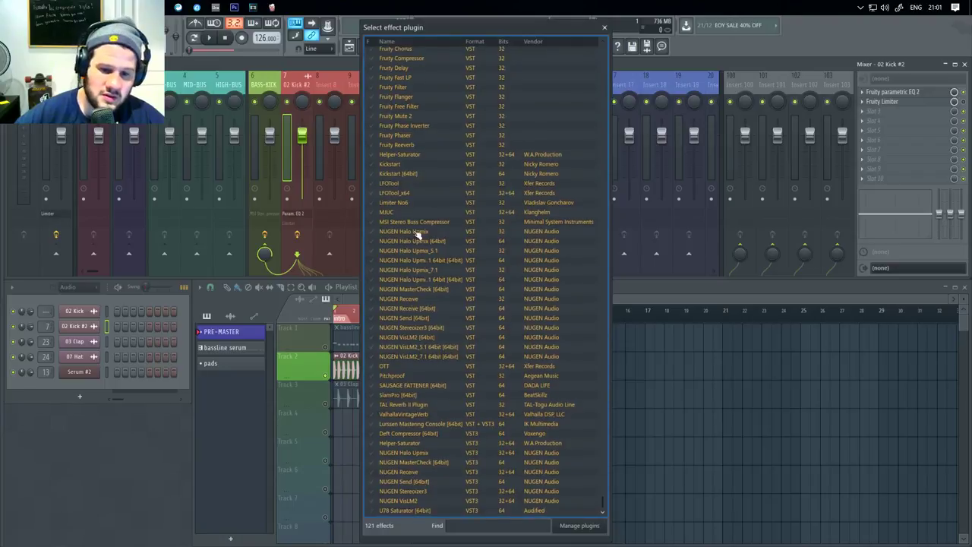
pyautogui.scroll(6, 430, 277)
pyautogui.scroll(-6, 440, 168)
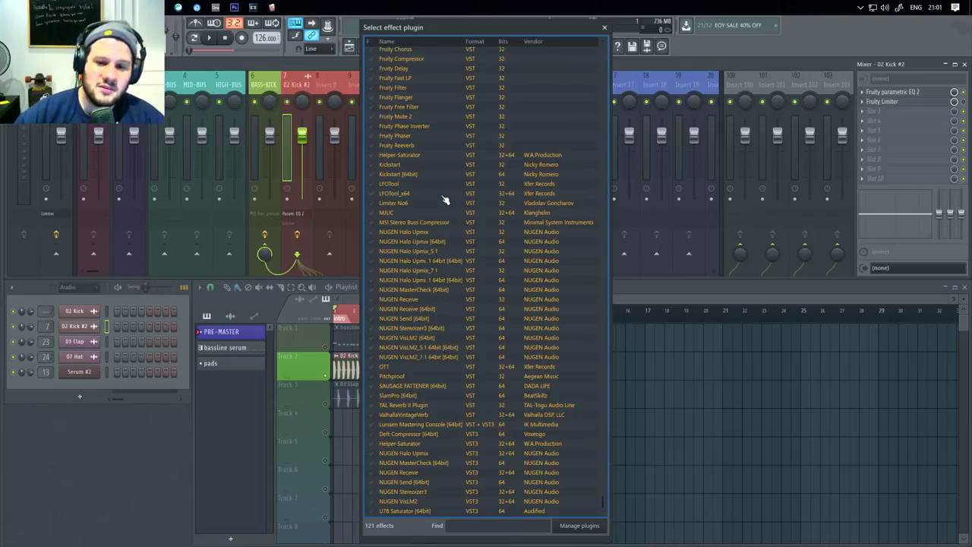
pyautogui.doubleClick(445, 185)
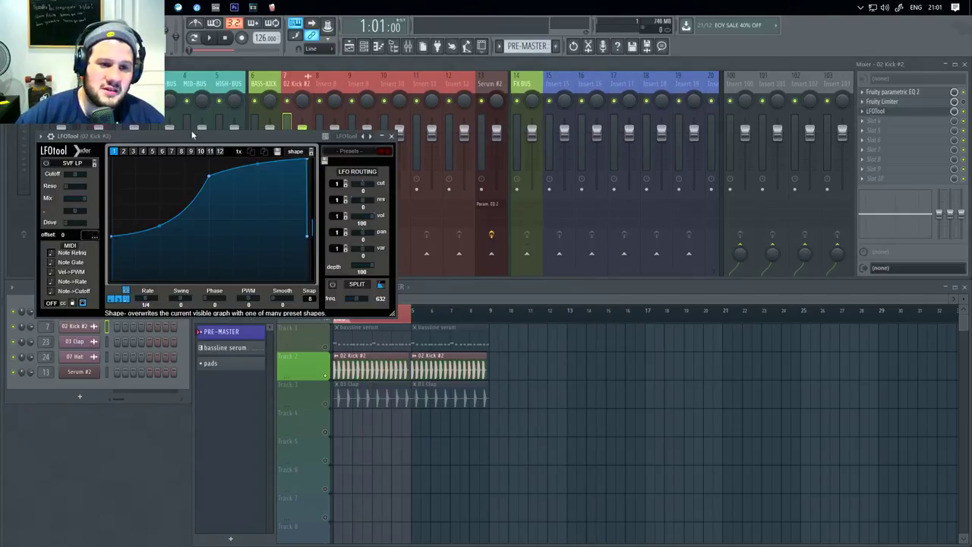
pyautogui.moveTo(191, 136); pyautogui.dragTo(622, 249)
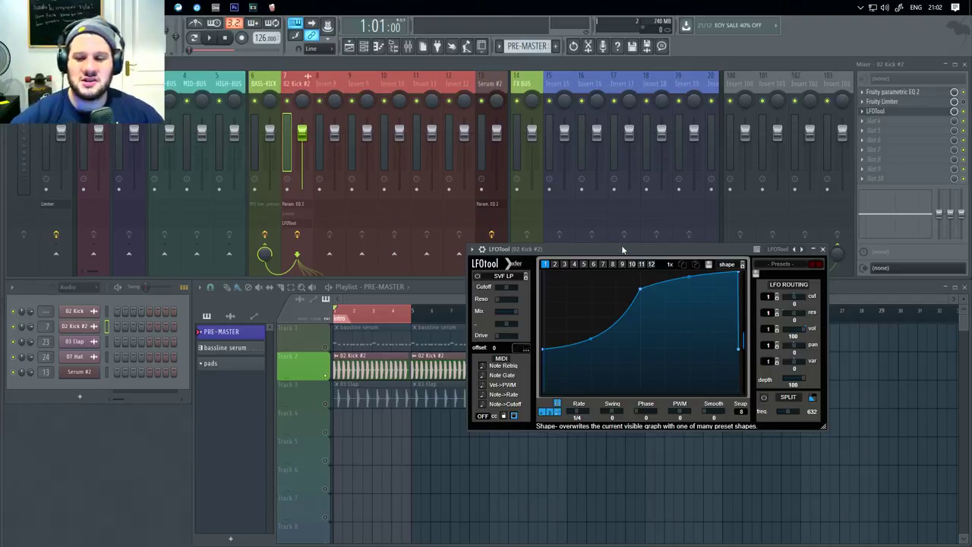
pyautogui.moveTo(621, 245); pyautogui.dragTo(347, 282)
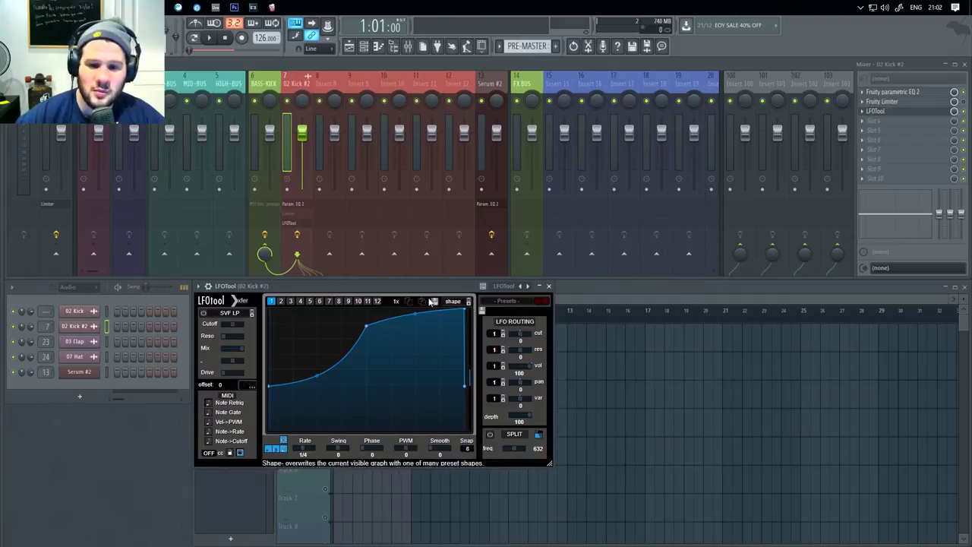
pyautogui.moveTo(428, 287); pyautogui.dragTo(429, 316)
# - Load Kickstart into the second effect slot of the Serum #2 channel and place its window beside LFOTool
pyautogui.click(500, 88)
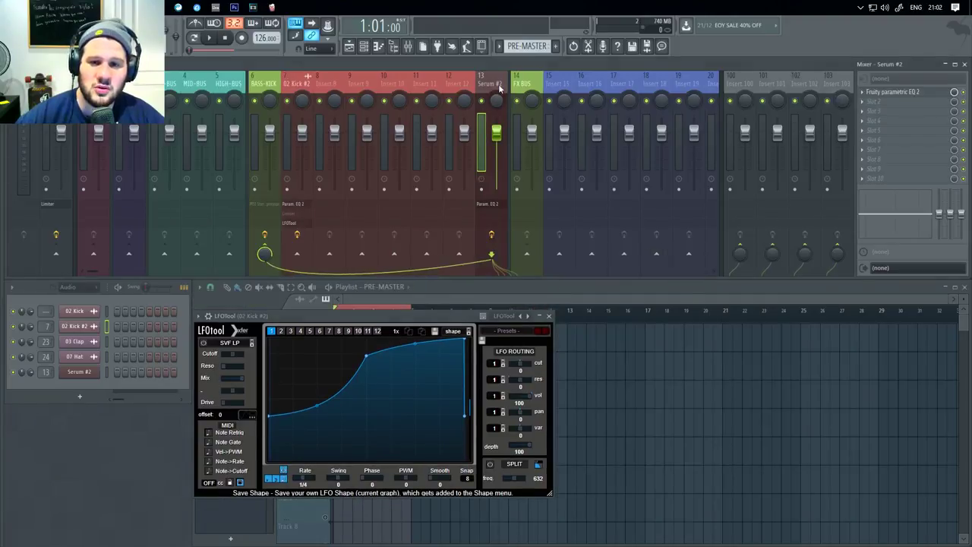
pyautogui.click(872, 101)
pyautogui.click(699, 32)
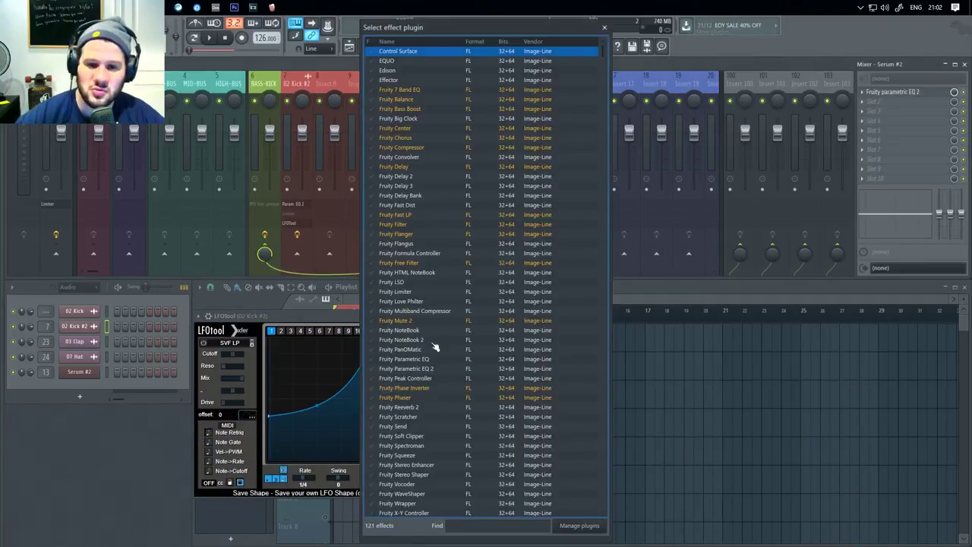
pyautogui.scroll(-10, 434, 342)
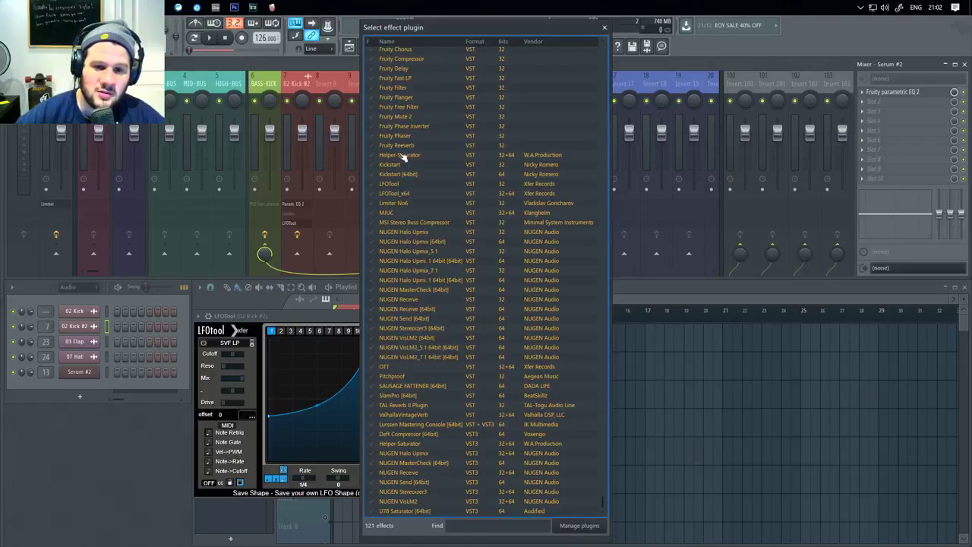
pyautogui.doubleClick(438, 166)
pyautogui.moveTo(197, 177); pyautogui.dragTo(680, 313)
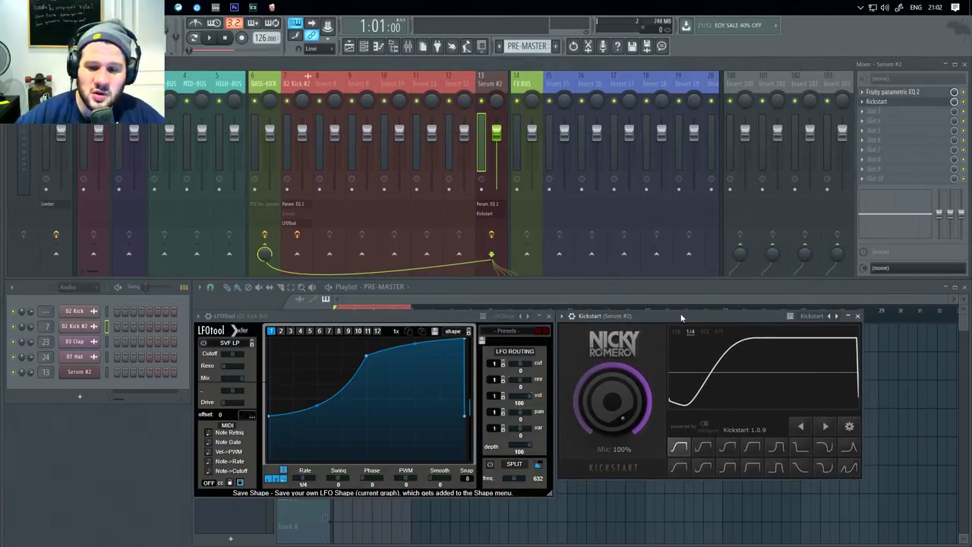
# - Minimize LFOTool, solo the bassline serum track in the playlist, and reopen Kickstart on the Serum #2 channel
pyautogui.click(538, 315)
pyautogui.click(474, 347)
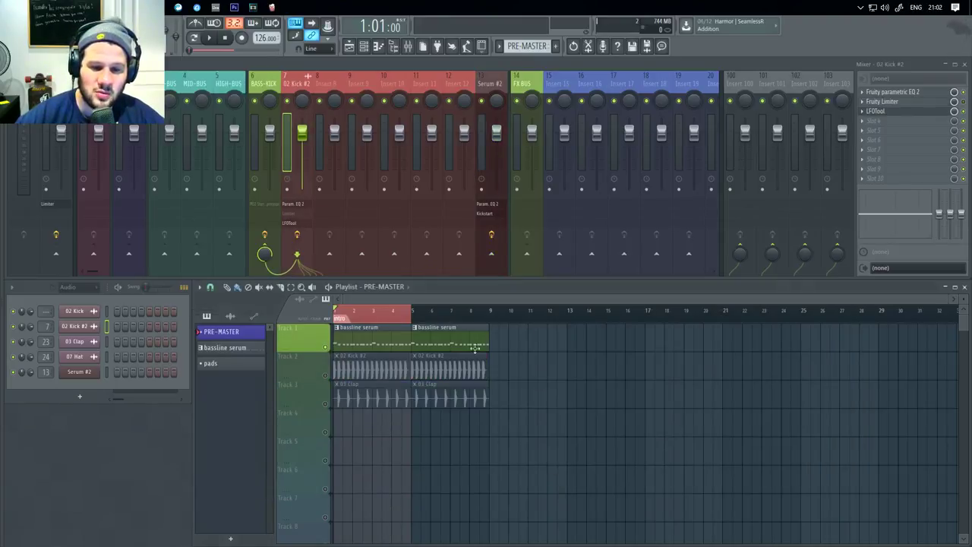
pyautogui.click(495, 214)
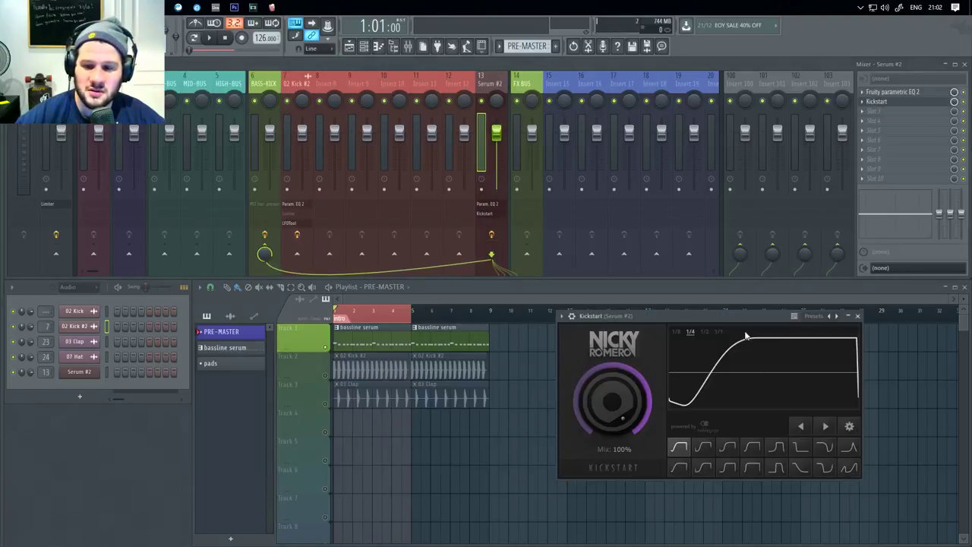
pyautogui.moveTo(744, 315); pyautogui.dragTo(742, 285)
# - Set Kickstart's mix to 0% and start playback of the soloed bassline
pyautogui.moveTo(624, 357); pyautogui.dragTo(623, 440)
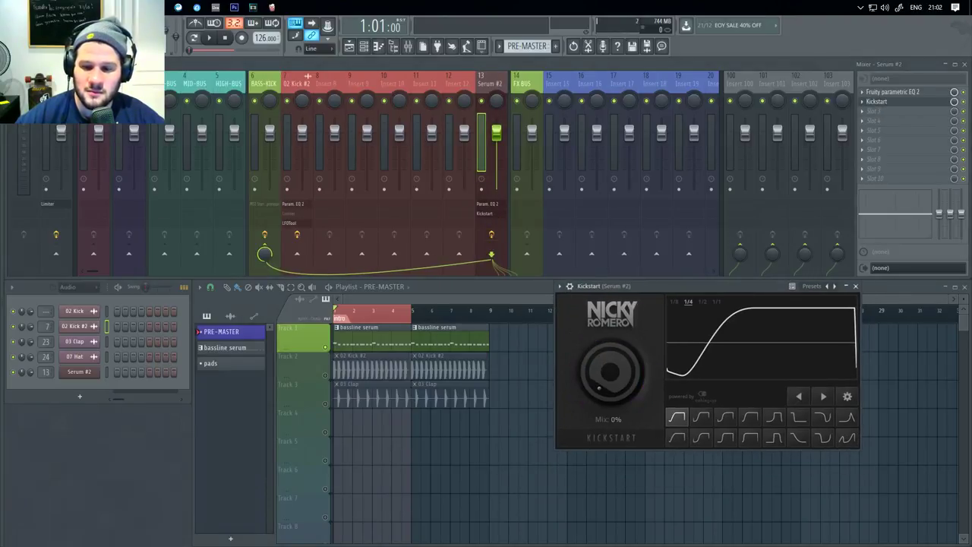
pyautogui.moveTo(625, 360)
pyautogui.mouseDown()
pyautogui.moveTo(624, 333)
pyautogui.moveTo(624, 366)
pyautogui.mouseUp()
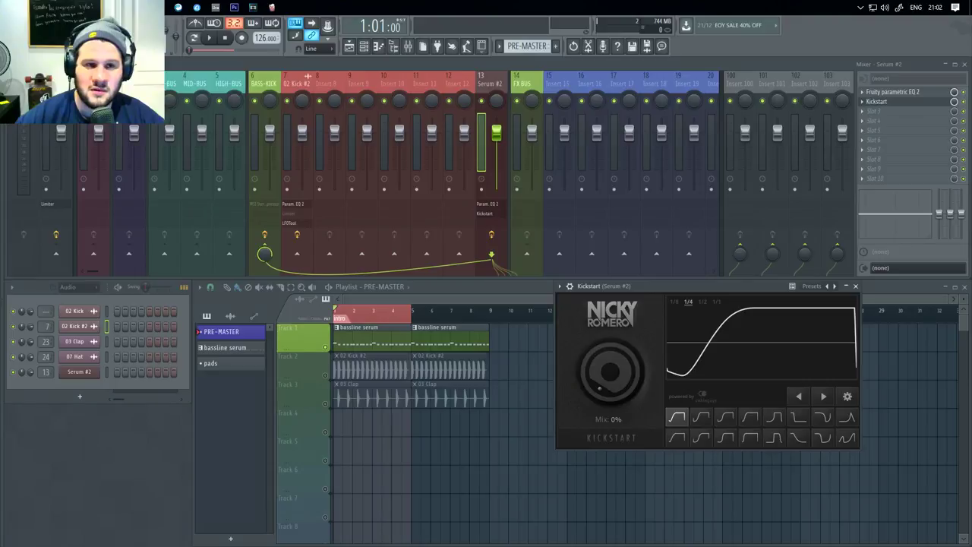
pyautogui.click(210, 38)
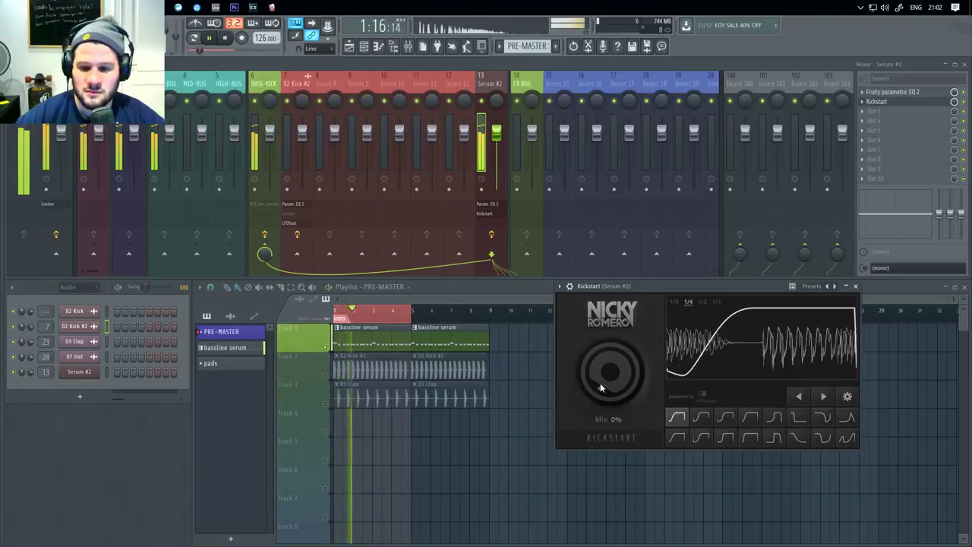
# - Choose Kickstart's second curve shape, stop playback, and set the mix to 43%
pyautogui.moveTo(612, 371)
pyautogui.mouseDown()
pyautogui.moveTo(611, 325)
pyautogui.moveTo(610, 399)
pyautogui.moveTo(610, 384)
pyautogui.mouseUp()
pyautogui.click(700, 420)
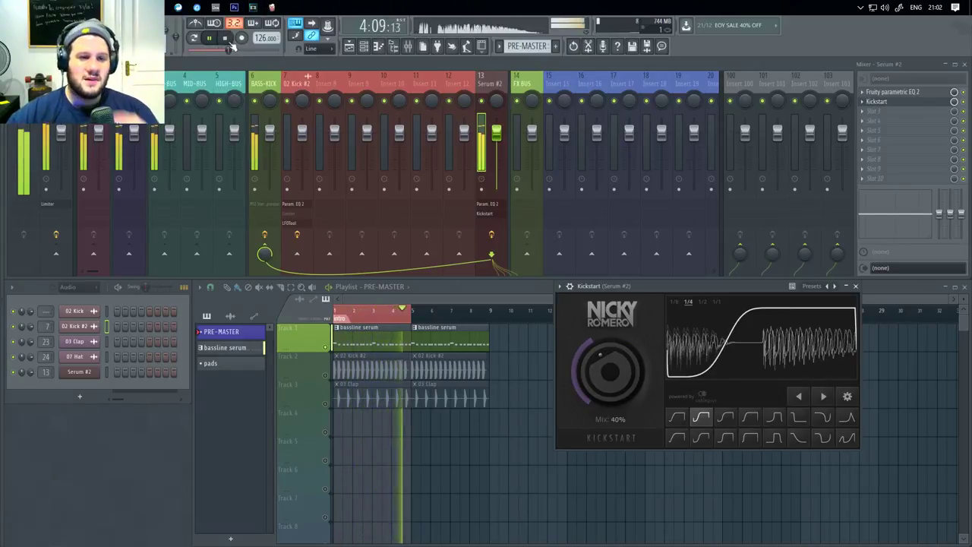
pyautogui.click(225, 38)
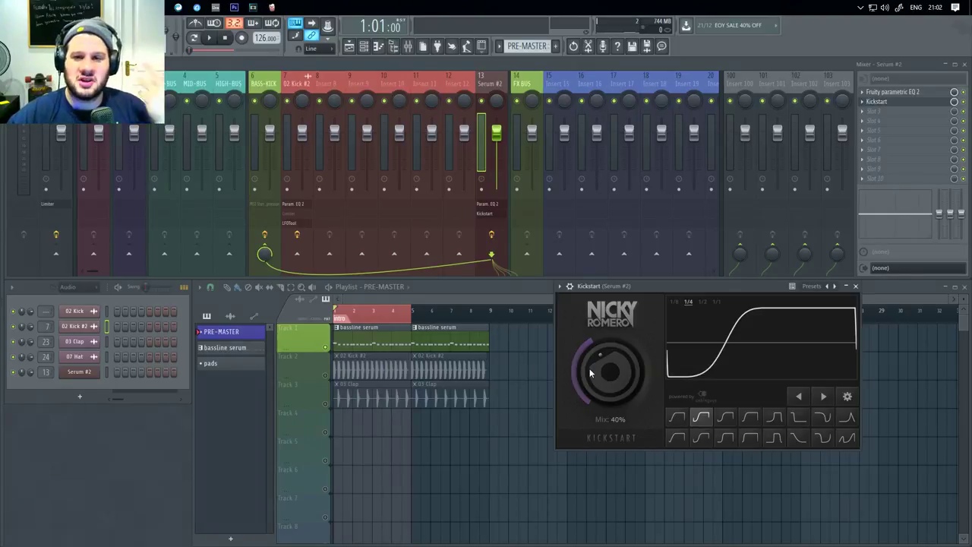
pyautogui.moveTo(590, 372); pyautogui.dragTo(591, 367)
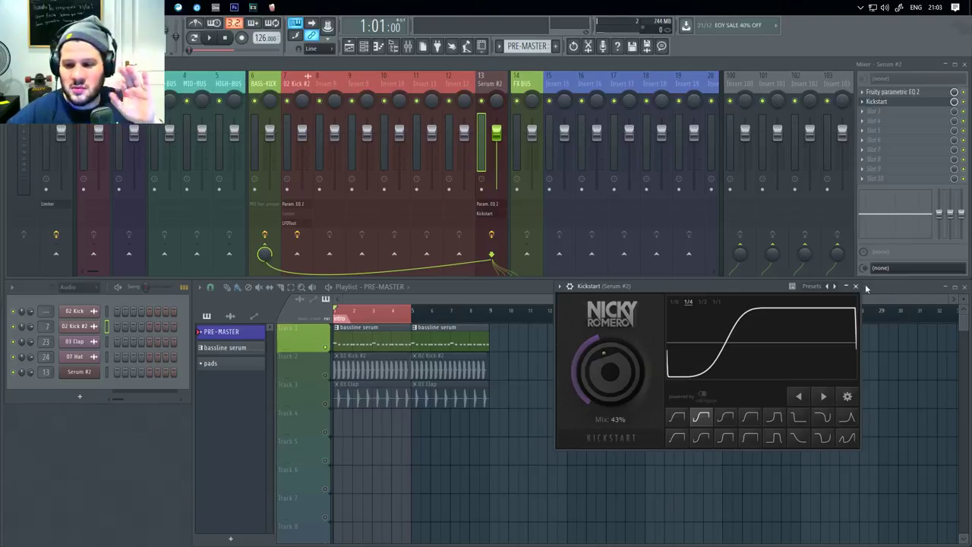
# - Try shifting Kickstart's waveform in both directions and switching to other curve shapes, and return to the second shape
pyautogui.click(823, 395)
pyautogui.click(823, 395)
pyautogui.click(798, 396)
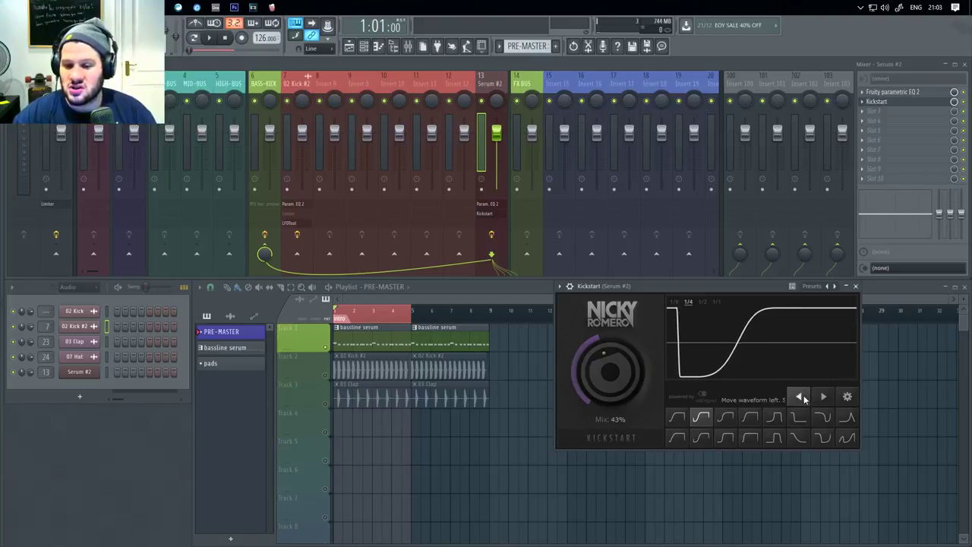
pyautogui.click(750, 417)
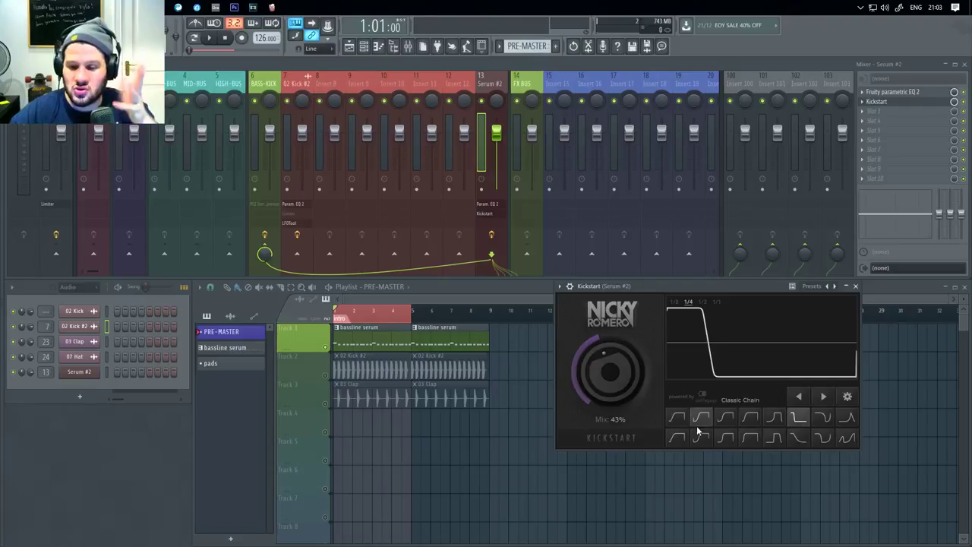
pyautogui.click(699, 417)
pyautogui.click(823, 395)
pyautogui.click(693, 419)
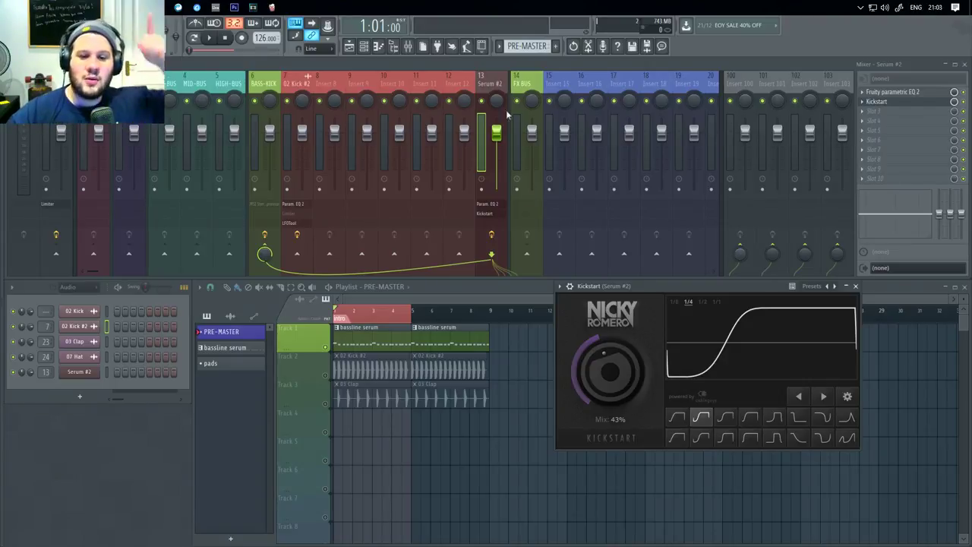
# - Bypass Kickstart on the Serum #2 channel, and restore the LFOTool window of the 02 Kick #2 channel
pyautogui.click(963, 101)
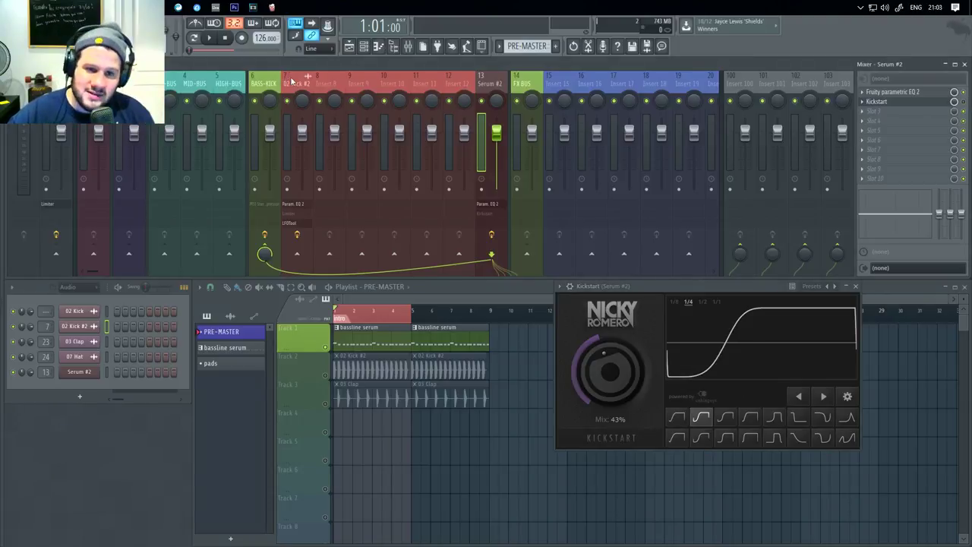
pyautogui.click(291, 81)
pyautogui.click(293, 226)
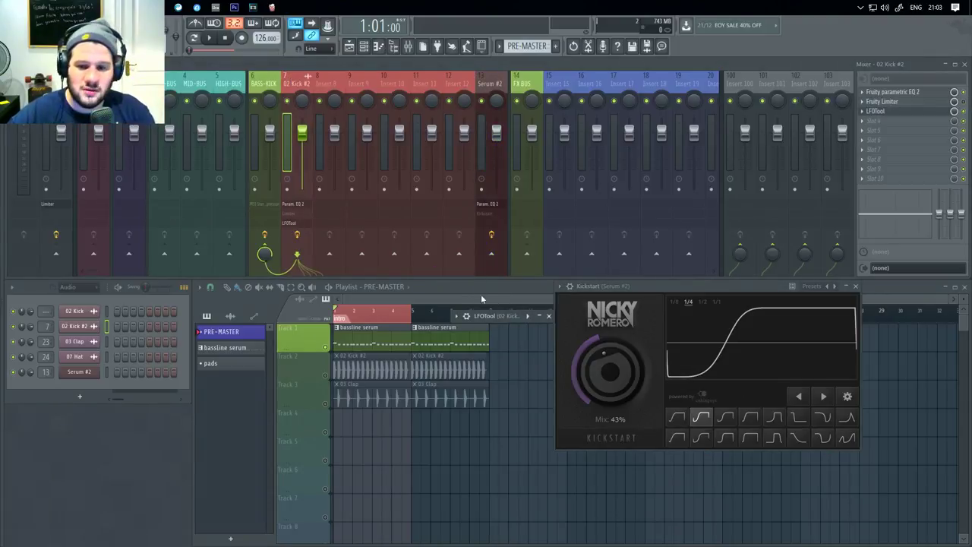
pyautogui.moveTo(552, 323); pyautogui.dragTo(289, 298)
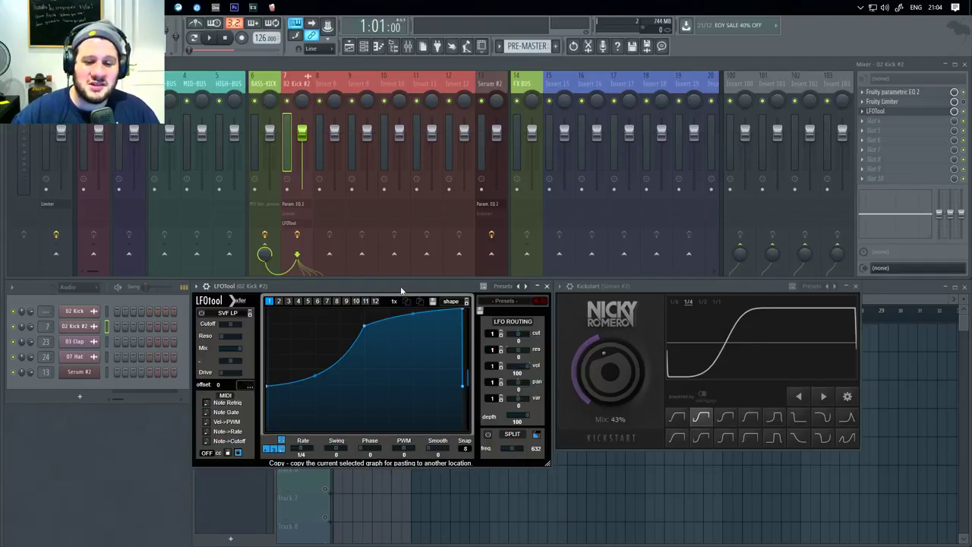
pyautogui.moveTo(399, 287); pyautogui.dragTo(633, 201)
# - Solo the 02 Kick #2 track in the playlist
pyautogui.click(369, 450)
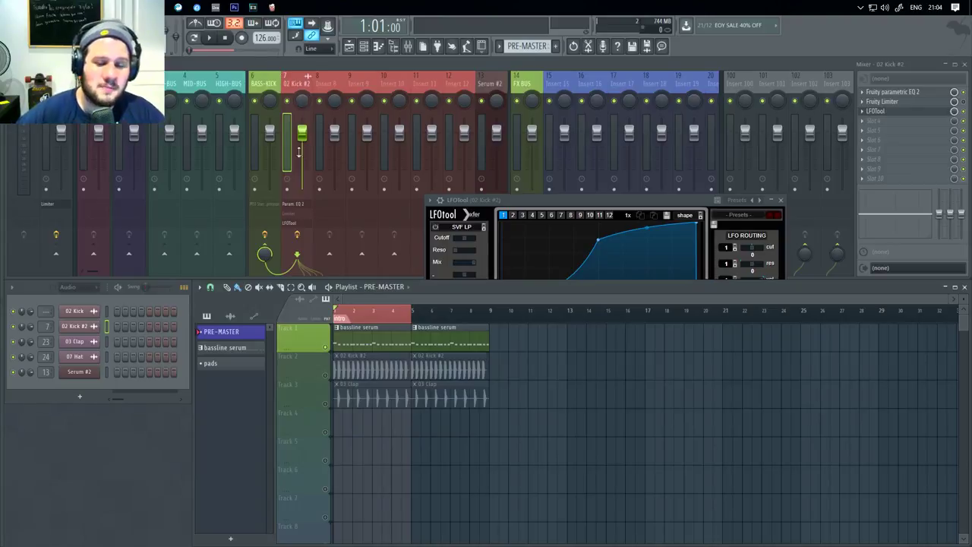
pyautogui.keyDown('ctrl'); pyautogui.scroll(2, 339, 417); pyautogui.keyUp('ctrl')
pyautogui.keyDown('alt'); pyautogui.scroll(2, 347, 410); pyautogui.keyUp('alt')
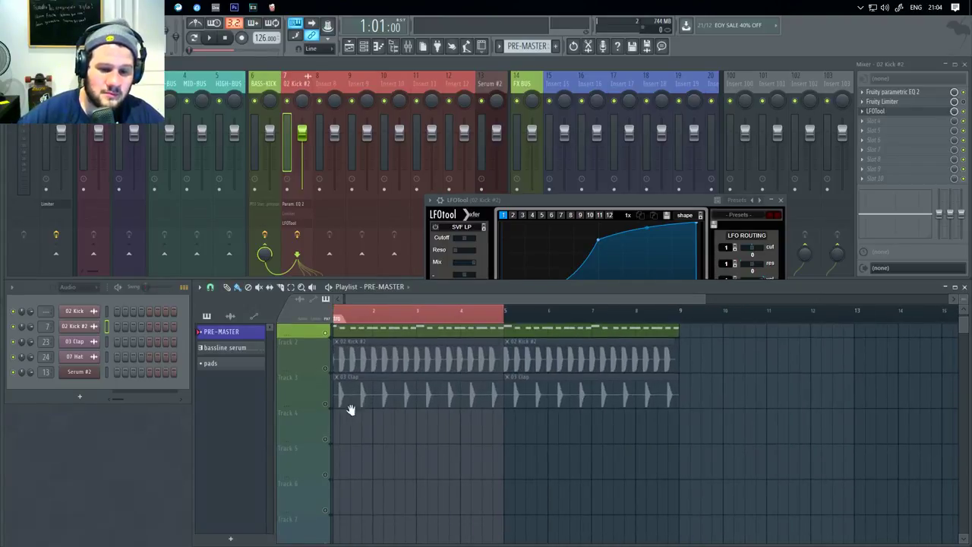
pyautogui.keyDown('ctrl'); pyautogui.scroll(2, 372, 454); pyautogui.keyUp('ctrl')
pyautogui.click(329, 393)
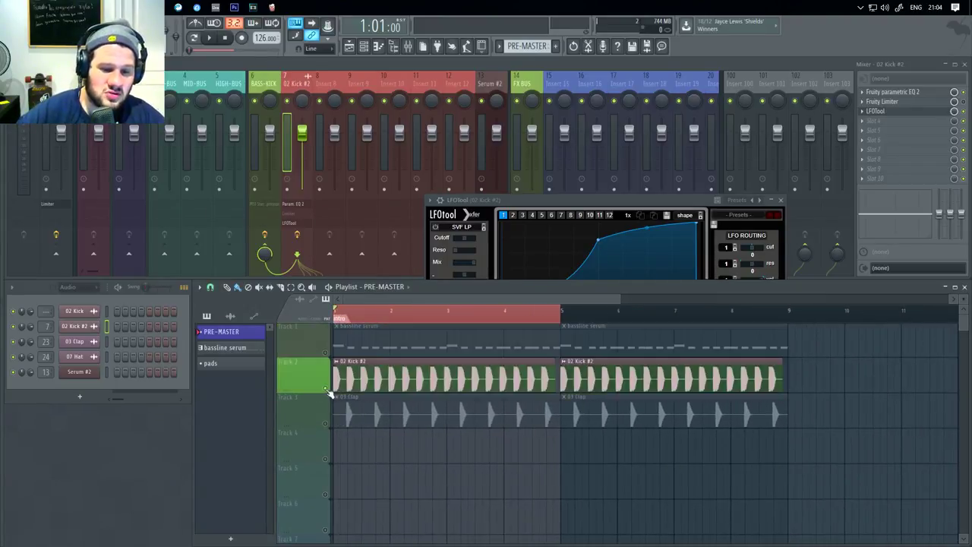
# - Play the soloed kick and raise the starting point of LFOTool's volume curve for a shallower dip
pyautogui.press('space')
pyautogui.moveTo(535, 198); pyautogui.dragTo(524, 153)
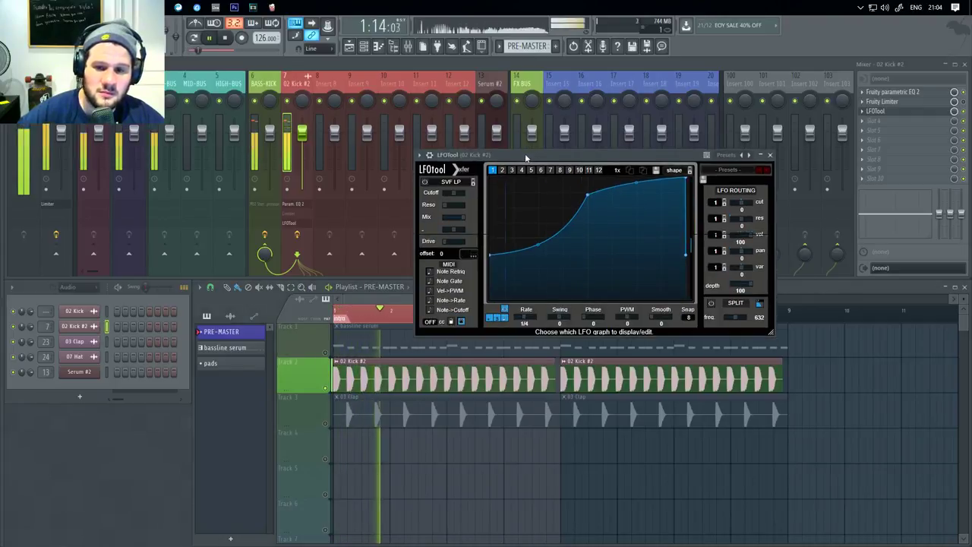
pyautogui.moveTo(495, 258); pyautogui.dragTo(490, 207)
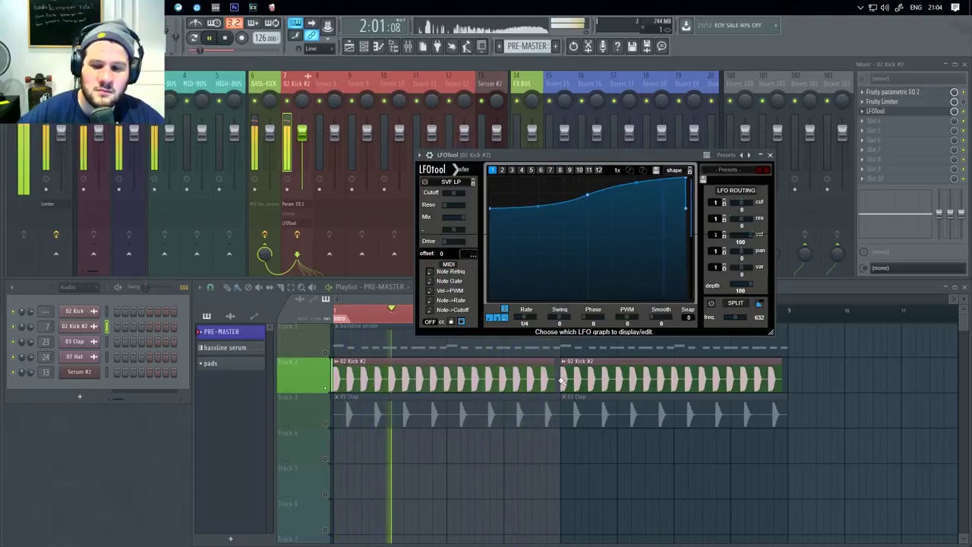
# - Apply Fit to tempo to the 02 Kick #2 clip and bring the LFOTool window back to the front
pyautogui.click(335, 362)
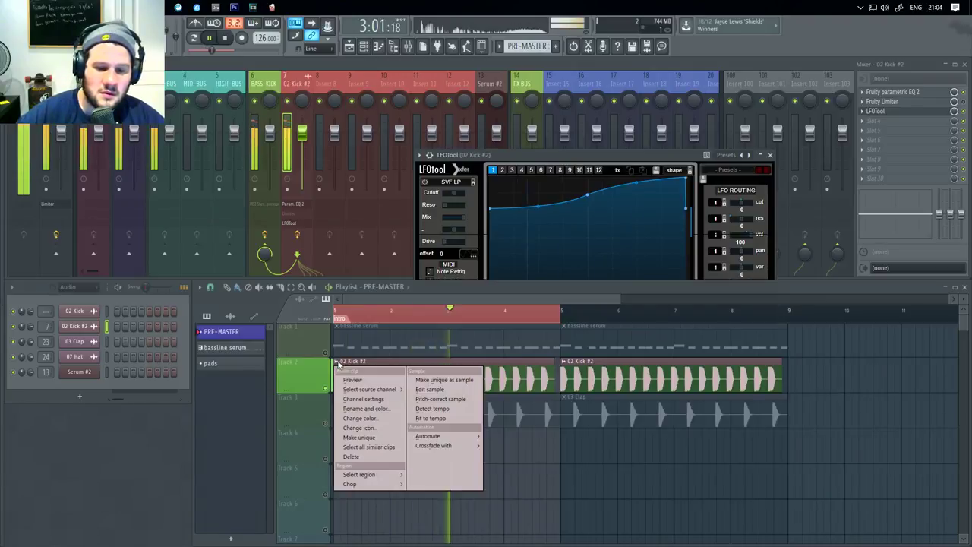
pyautogui.click(453, 419)
pyautogui.click(495, 343)
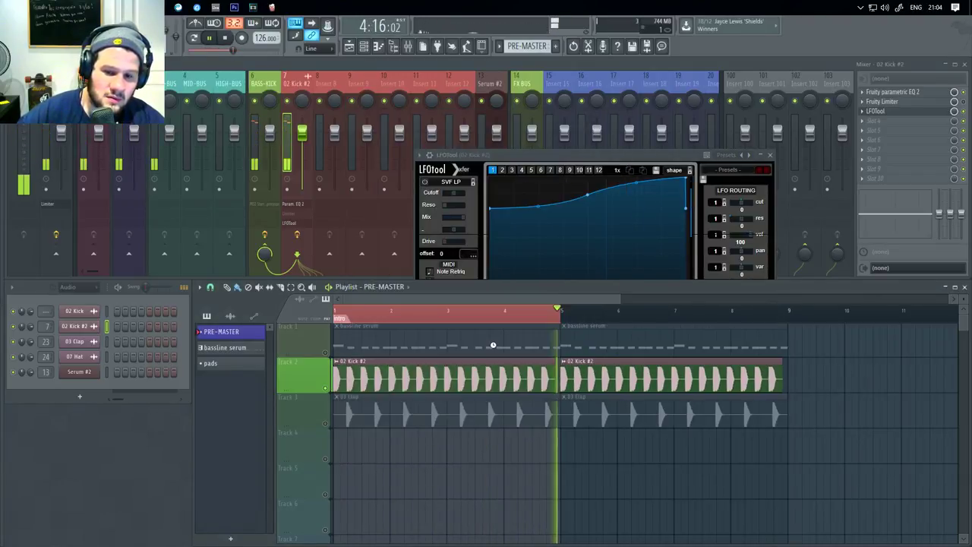
pyautogui.moveTo(570, 154); pyautogui.dragTo(582, 146)
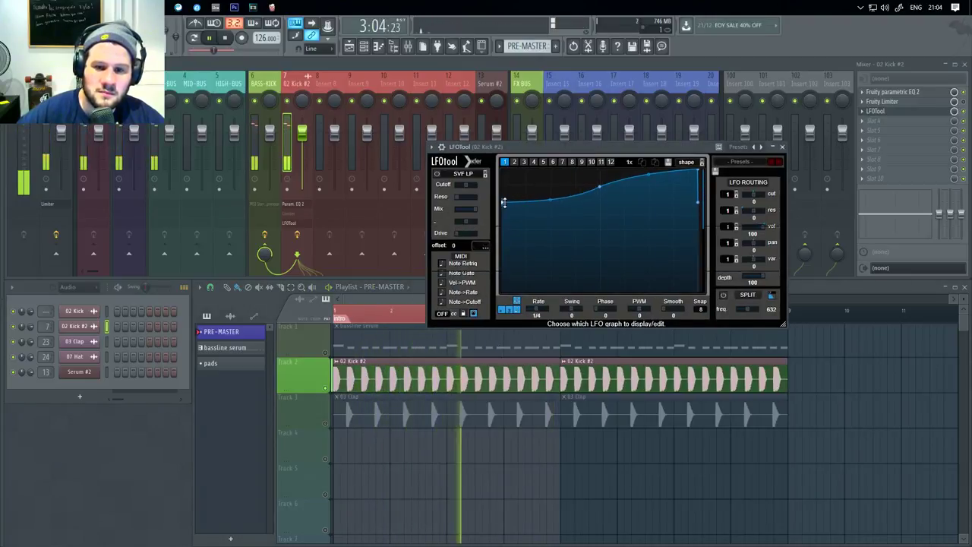
# - Slightly lower the starting point of LFOTool's volume curve and move its window below the mixer
pyautogui.moveTo(502, 200); pyautogui.dragTo(503, 207)
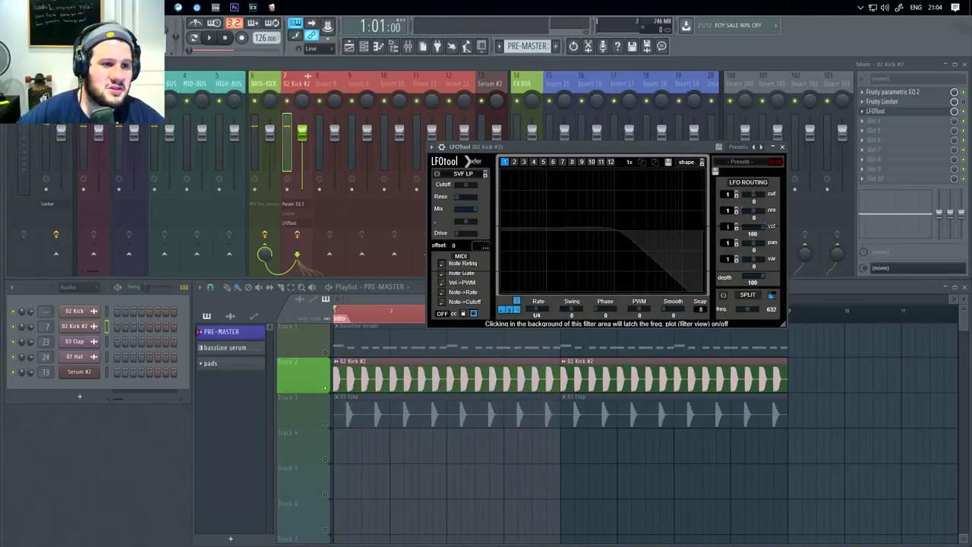
pyautogui.click(12, 64)
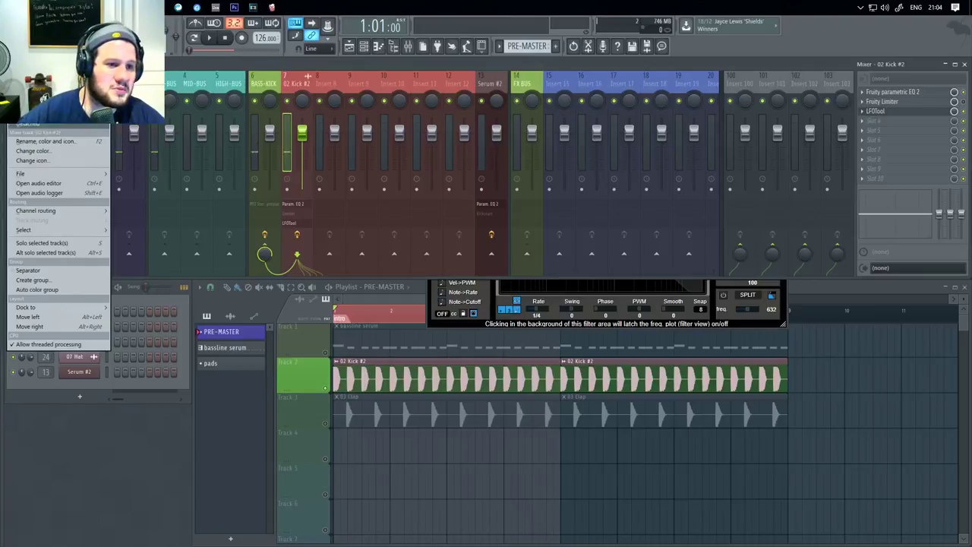
pyautogui.moveTo(30, 114)
pyautogui.click(156, 114)
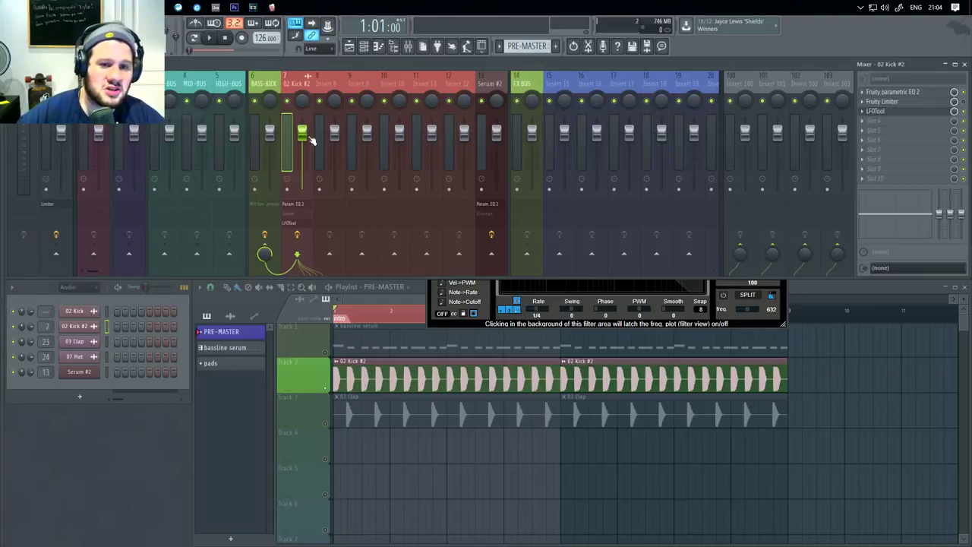
pyautogui.click(478, 326)
pyautogui.moveTo(527, 146); pyautogui.dragTo(449, 305)
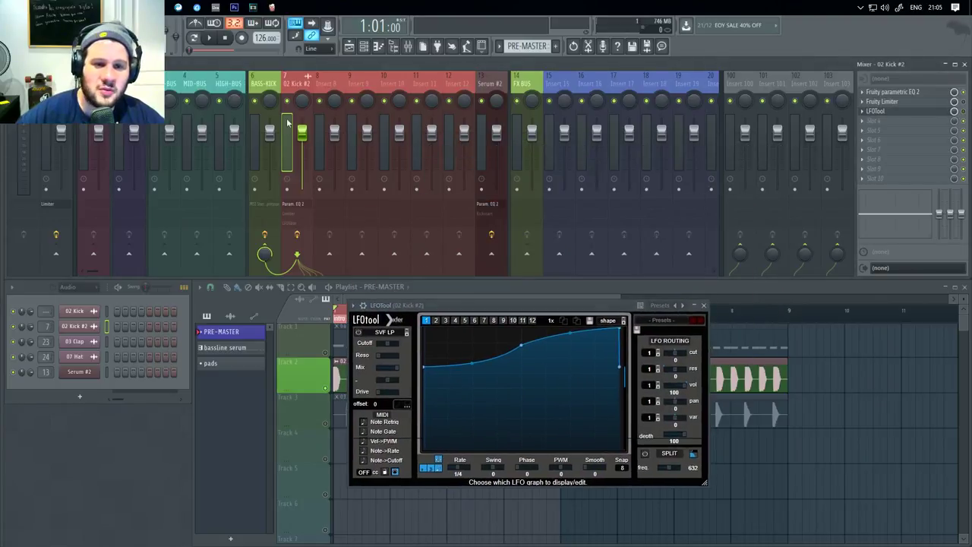
# - Play the soloed kick with LFOTool bypassed and enabled to compare its level
pyautogui.press('space')
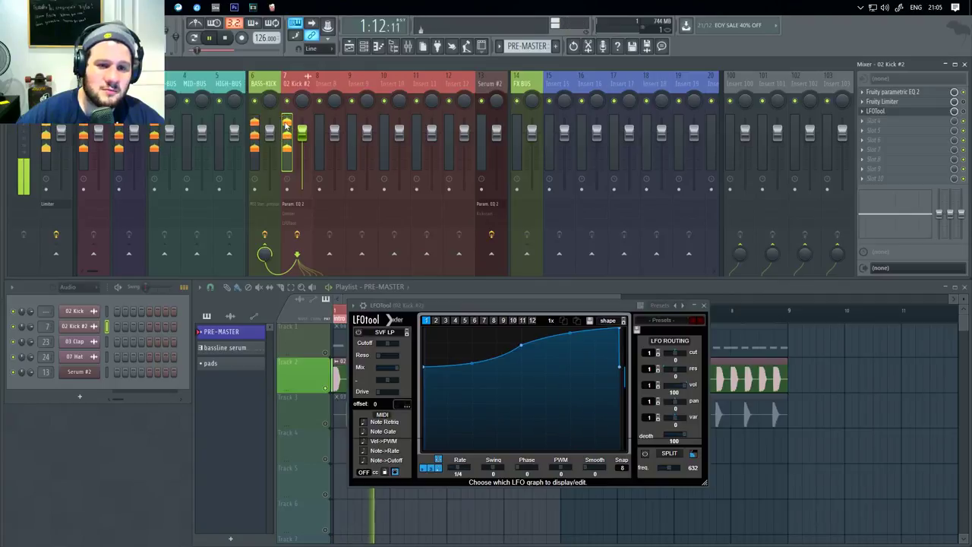
pyautogui.press('space')
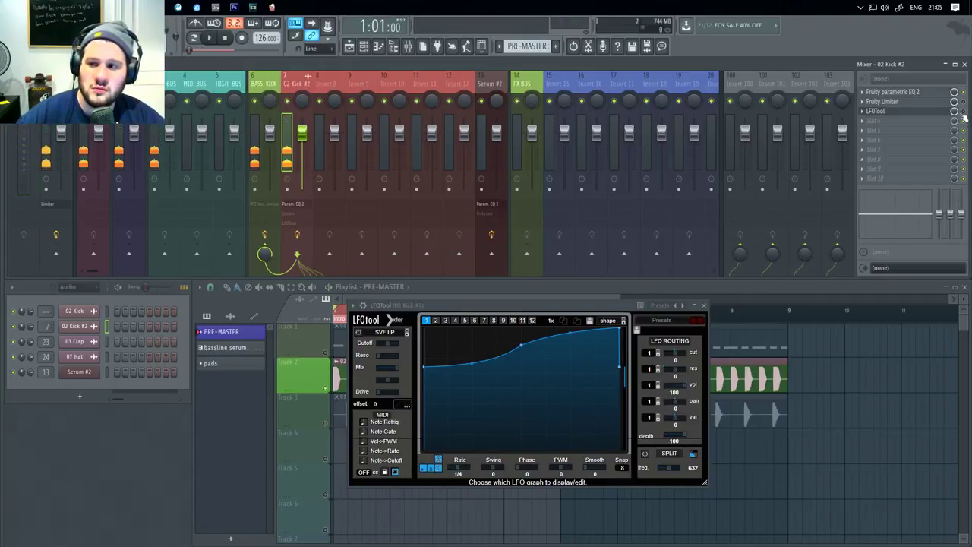
pyautogui.press('space')
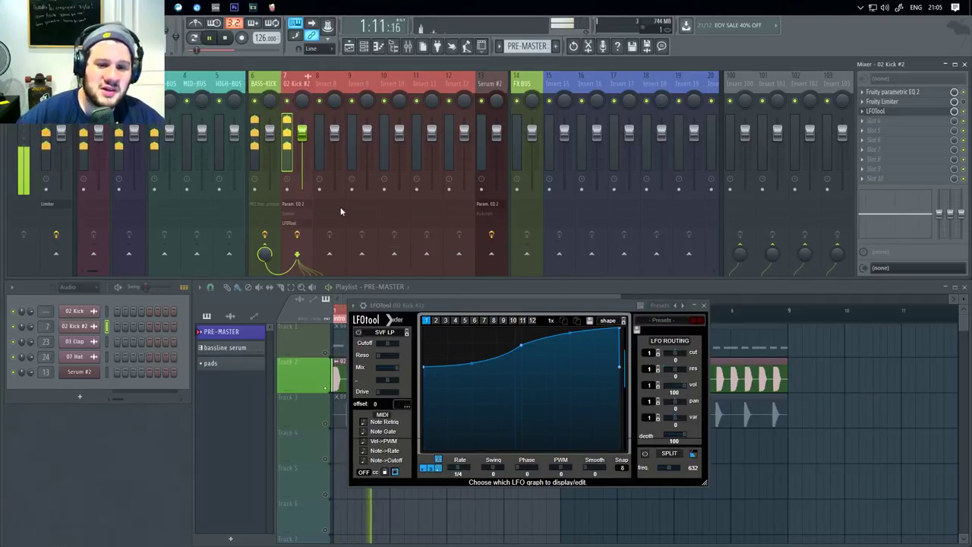
pyautogui.moveTo(436, 307); pyautogui.dragTo(486, 302)
pyautogui.press('space')
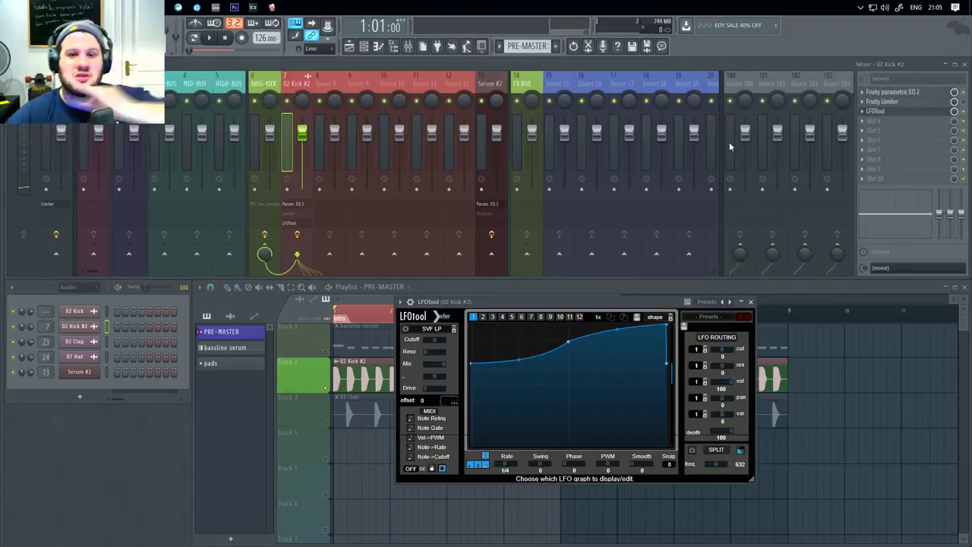
# - Close the LFOTool window and set the playlist time selection to the first half beat, over the first kick
pyautogui.click(750, 303)
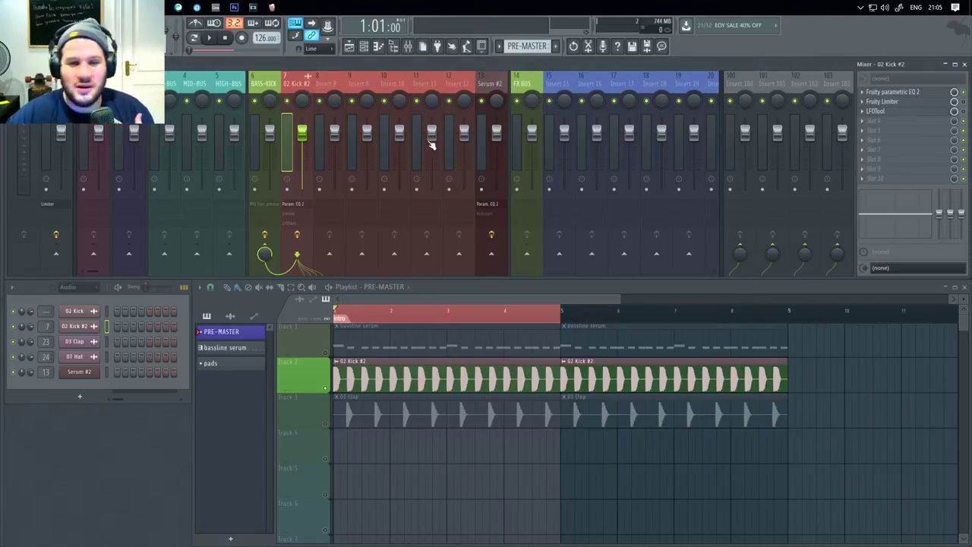
pyautogui.click(434, 317)
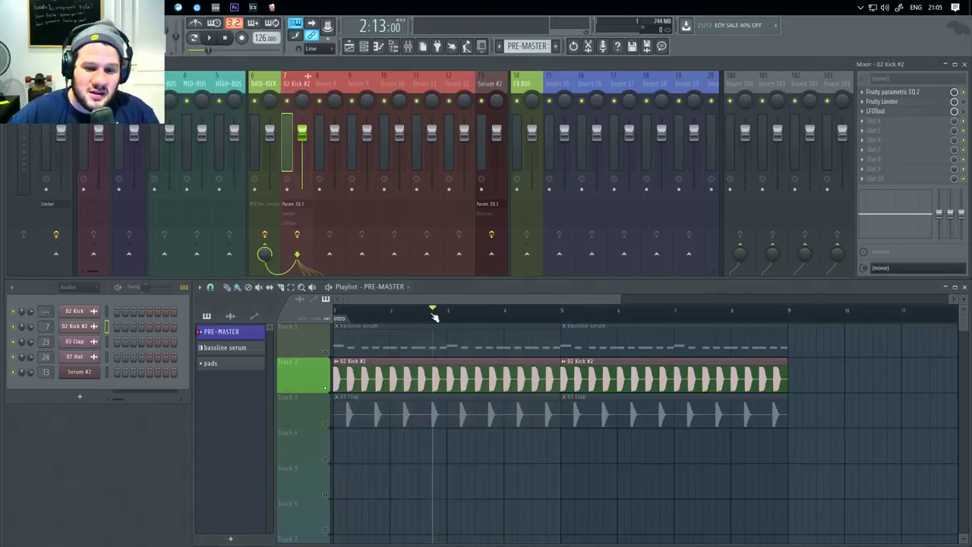
pyautogui.click(341, 311)
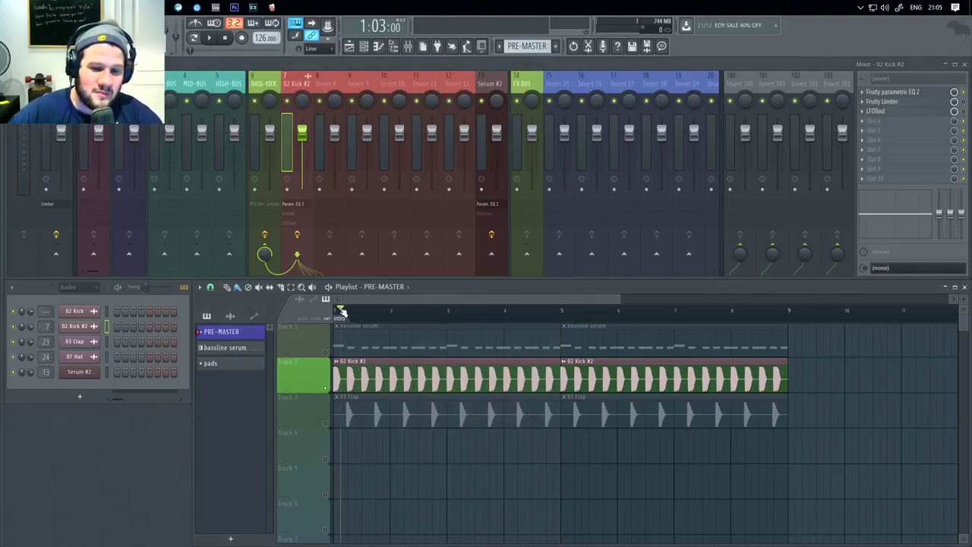
pyautogui.click(338, 312)
pyautogui.moveTo(337, 310); pyautogui.dragTo(354, 302)
pyautogui.scroll(8, 347, 399)
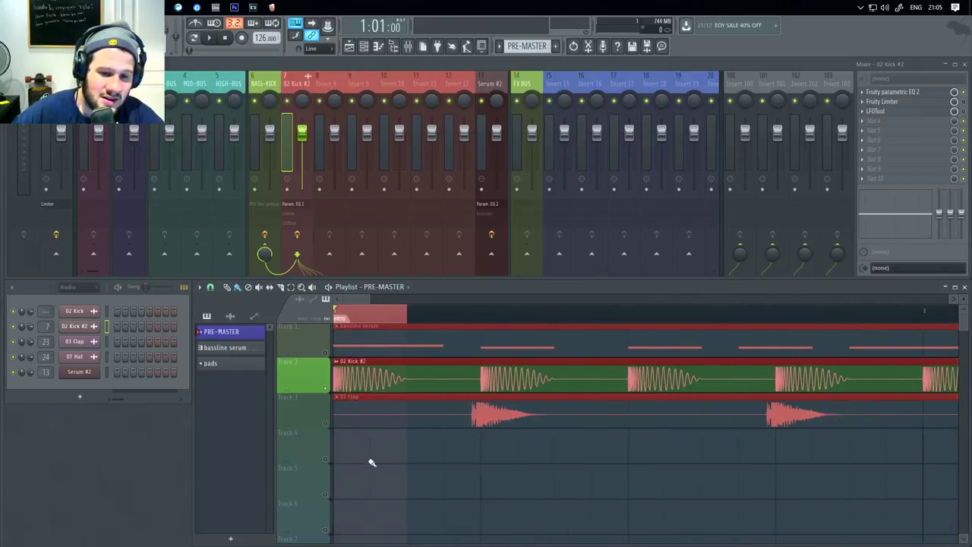
pyautogui.scroll(5, 370, 457)
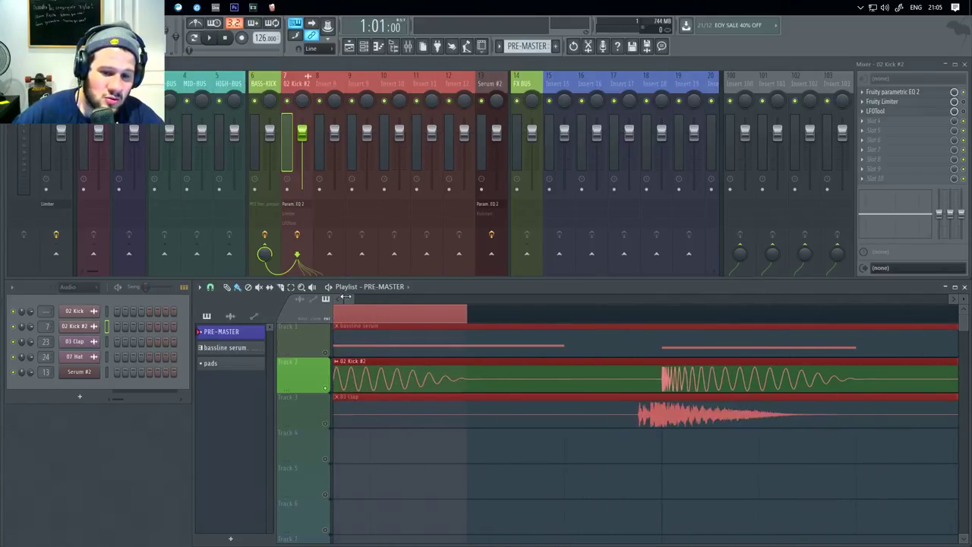
pyautogui.scroll(3, 352, 304)
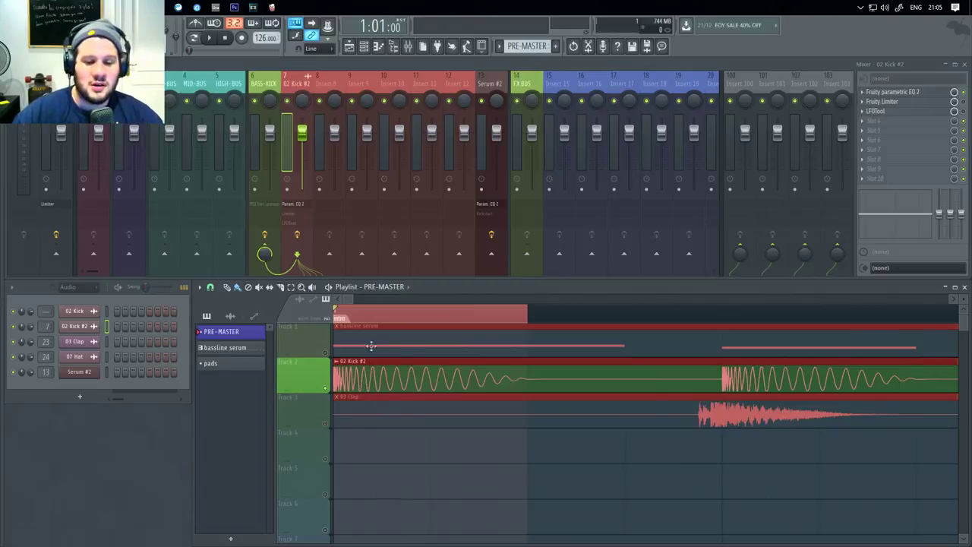
# - Create an automation clip for the volume of the 02 Kick #2 mixer track within the half-beat selection
pyautogui.rightClick(308, 151)
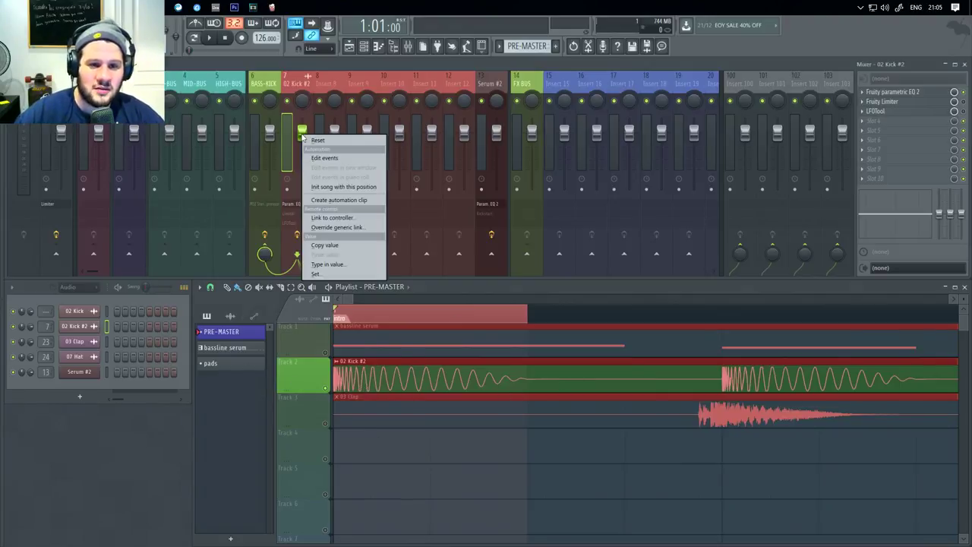
pyautogui.click(350, 200)
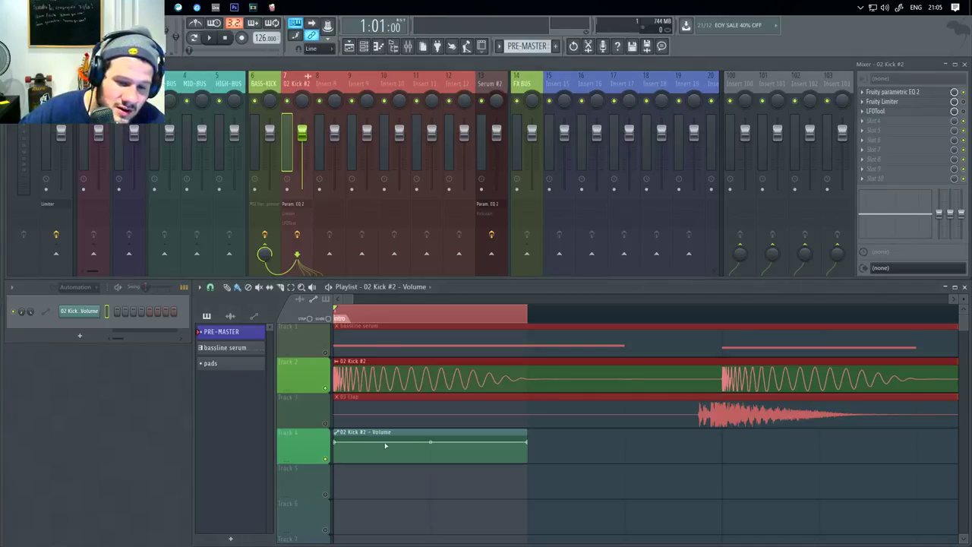
pyautogui.scroll(3, 374, 433)
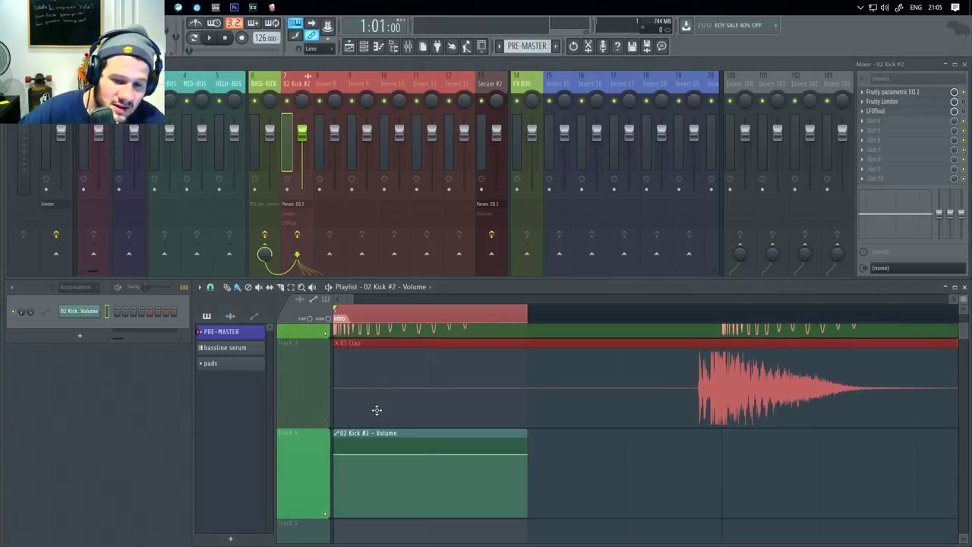
pyautogui.scroll(5, 376, 395)
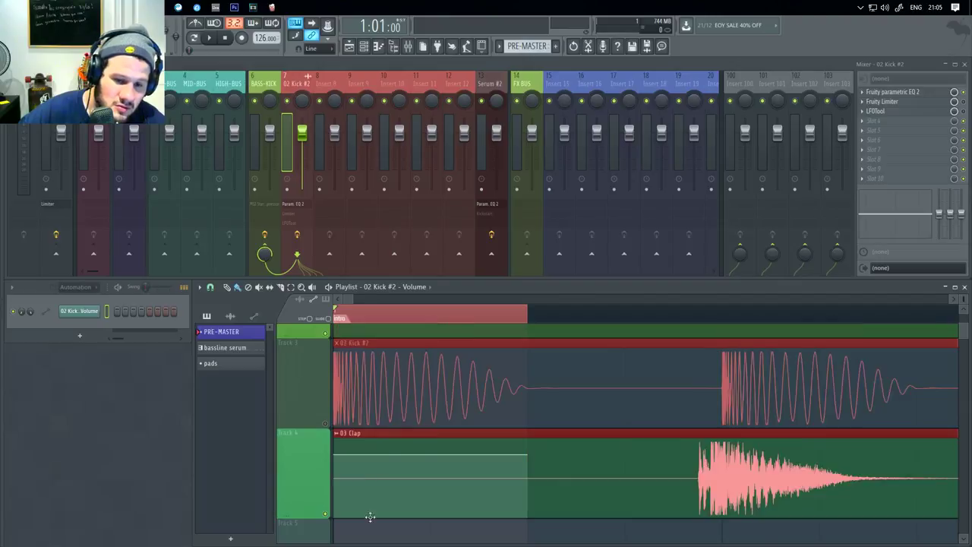
pyautogui.scroll(-3, 371, 430)
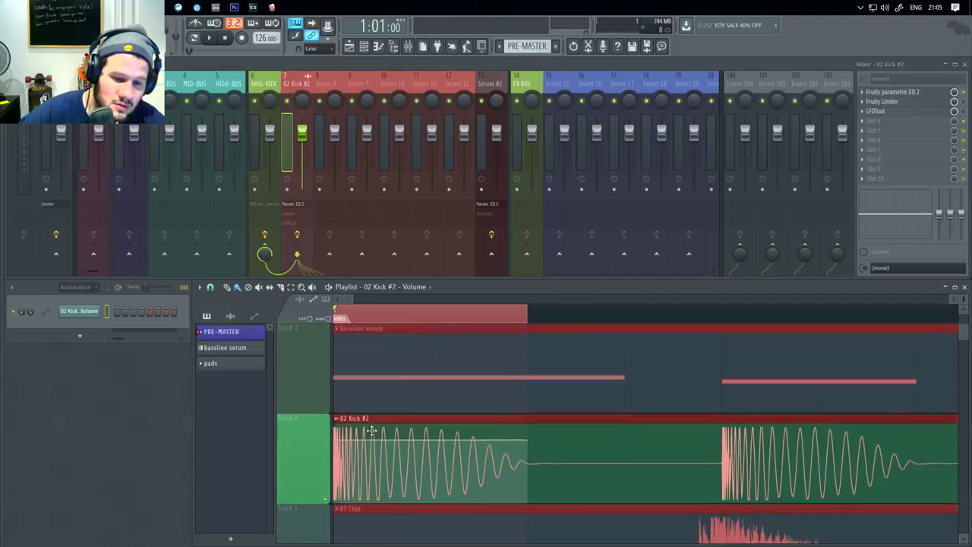
pyautogui.scroll(-3, 351, 435)
pyautogui.scroll(2, 354, 435)
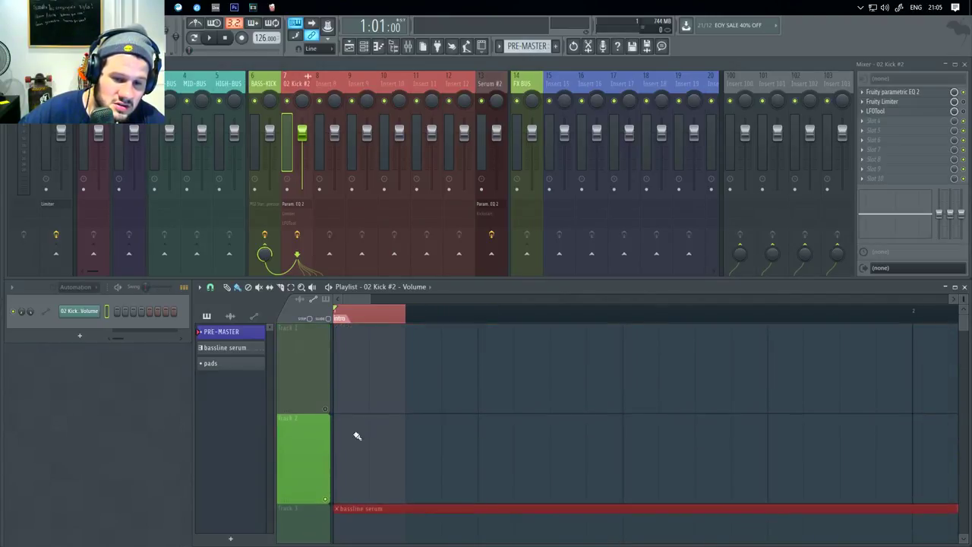
pyautogui.scroll(-1, 397, 384)
pyautogui.scroll(-1, 397, 352)
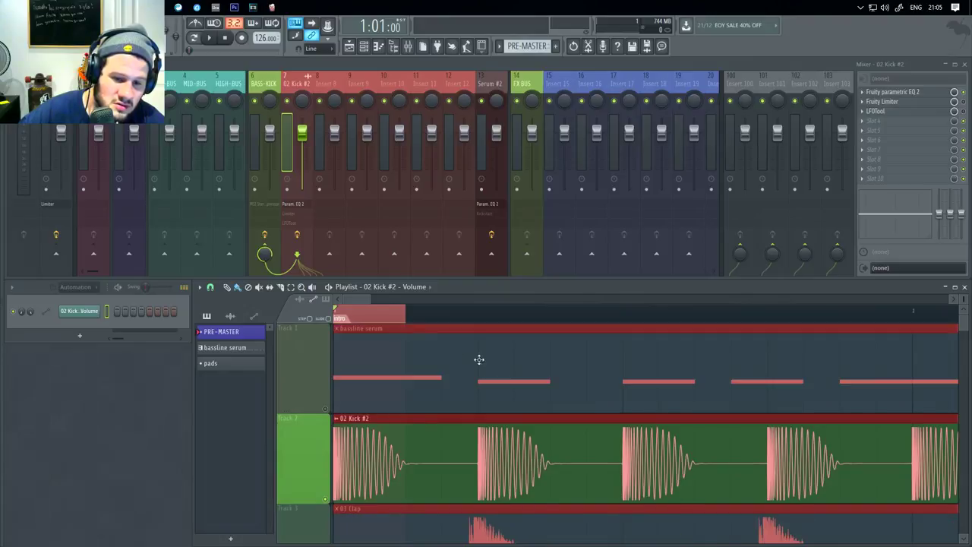
# - Move the first 03 Clap clip to track 5 and the 02 Kick #2 volume automation clip to track 3
pyautogui.click(374, 320)
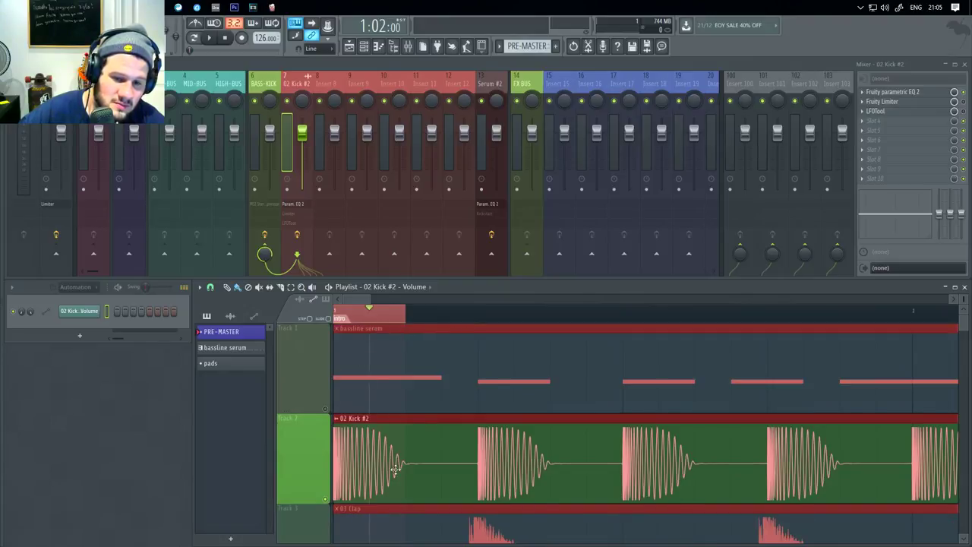
pyautogui.scroll(-5, 410, 459)
pyautogui.click(451, 433)
pyautogui.rightClick(456, 453)
pyautogui.scroll(2, 442, 439)
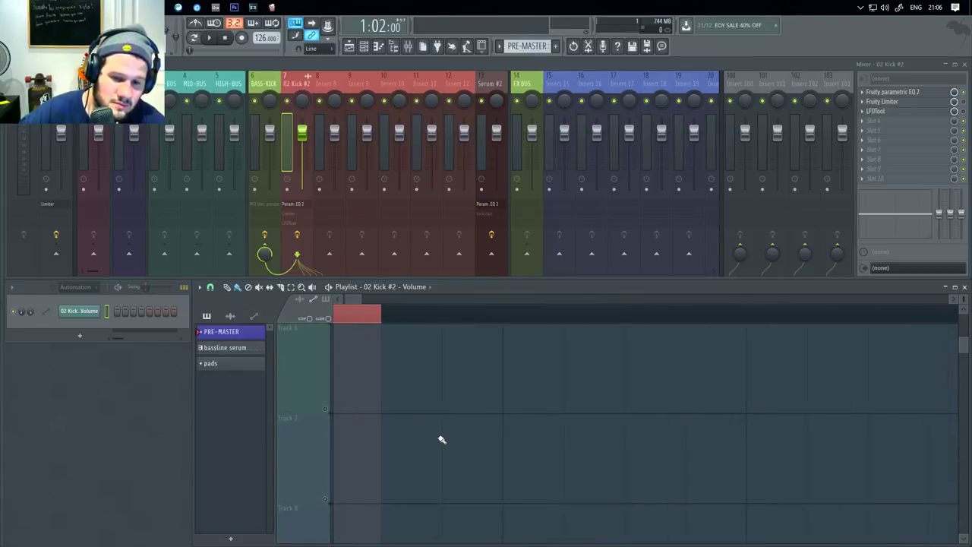
pyautogui.scroll(-3, 441, 439)
pyautogui.scroll(5, 410, 426)
pyautogui.scroll(-3, 386, 410)
pyautogui.scroll(1, 372, 389)
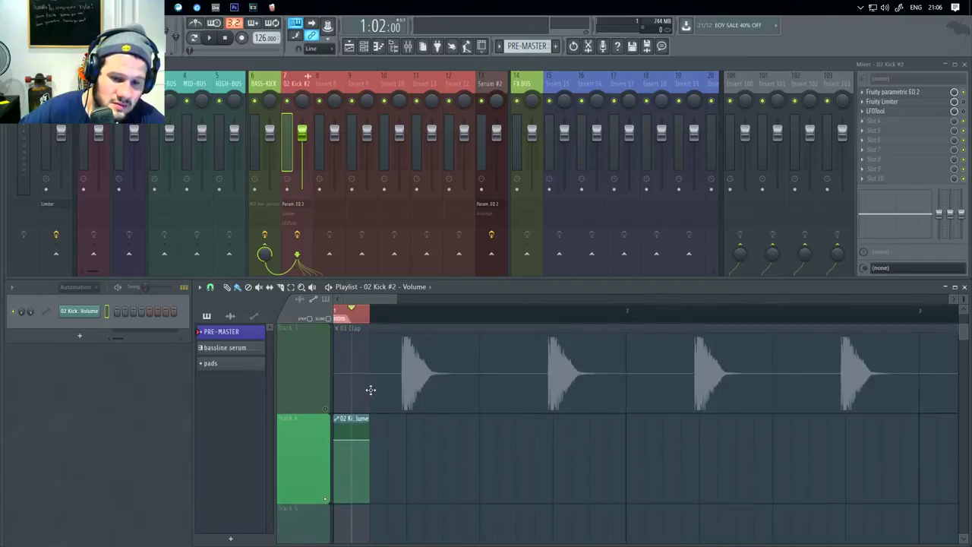
pyautogui.scroll(1, 369, 389)
pyautogui.moveTo(352, 458); pyautogui.dragTo(363, 536)
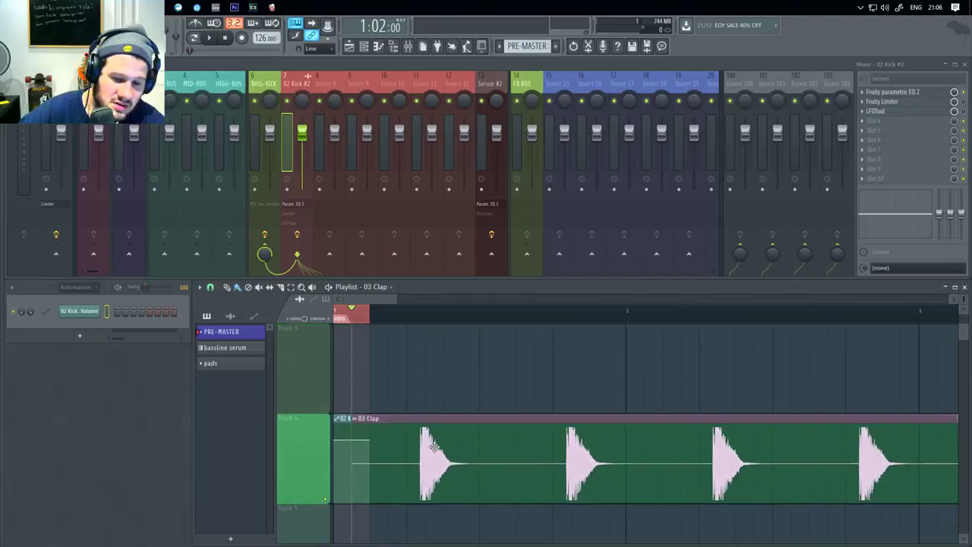
pyautogui.moveTo(435, 450); pyautogui.dragTo(435, 539)
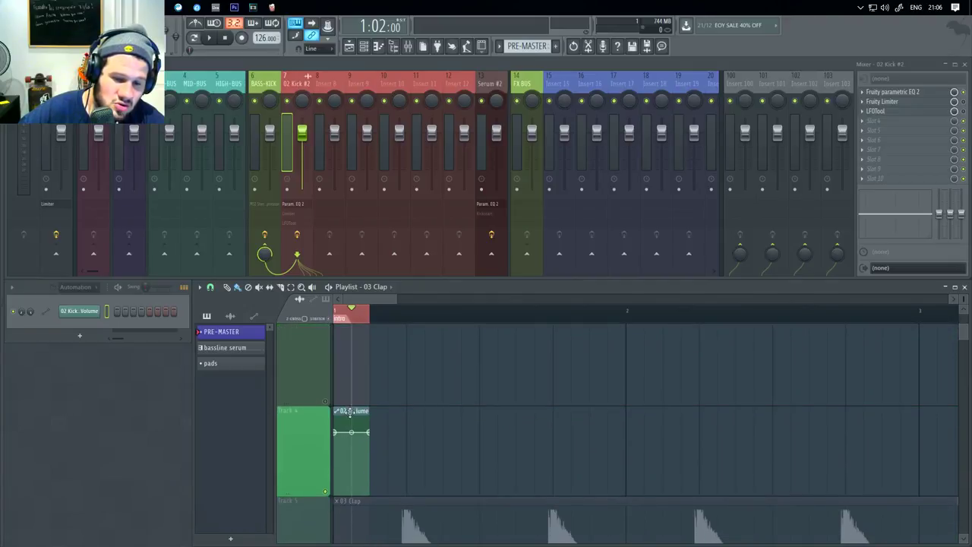
pyautogui.moveTo(349, 413); pyautogui.dragTo(353, 357)
# - Reopen LFOTool on the 02 Kick #2 channel and place its window over the mixer as a reference for the curve
pyautogui.scroll(7, 353, 380)
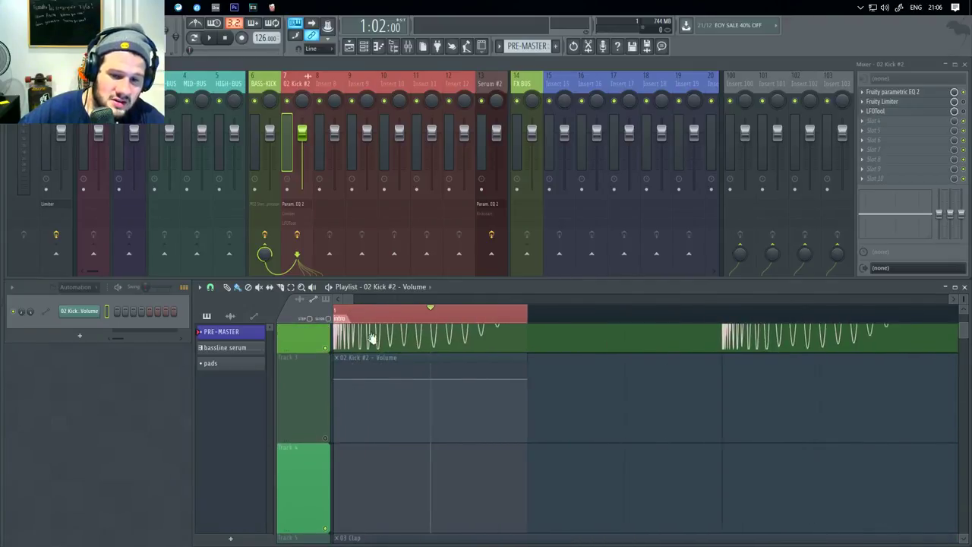
pyautogui.scroll(-1, 376, 353)
pyautogui.scroll(4, 388, 399)
pyautogui.click(882, 113)
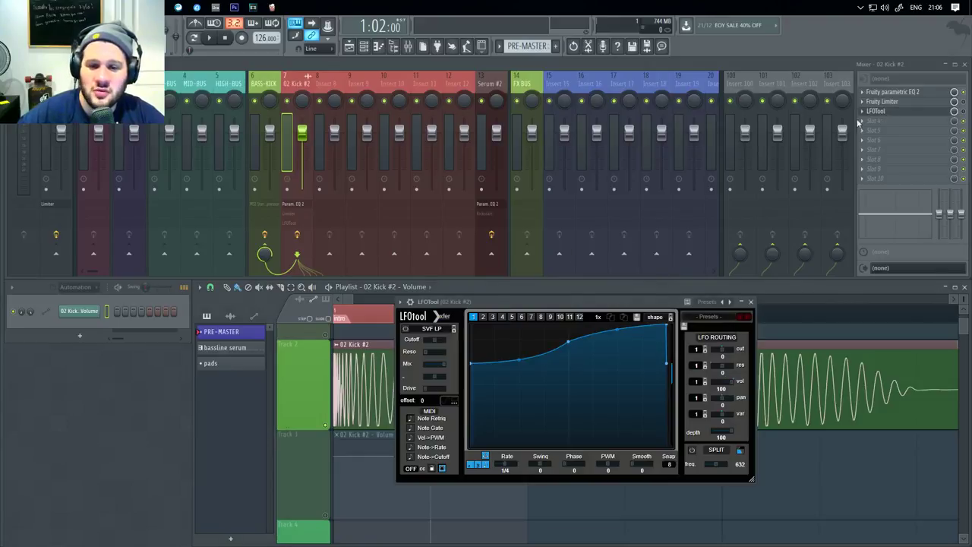
pyautogui.moveTo(576, 304); pyautogui.dragTo(260, 113)
# - Shape the kick volume automation into a smooth S-curve rising from a lowered start like LFOTool's, and unmute track 3
pyautogui.moveTo(338, 461); pyautogui.dragTo(331, 472)
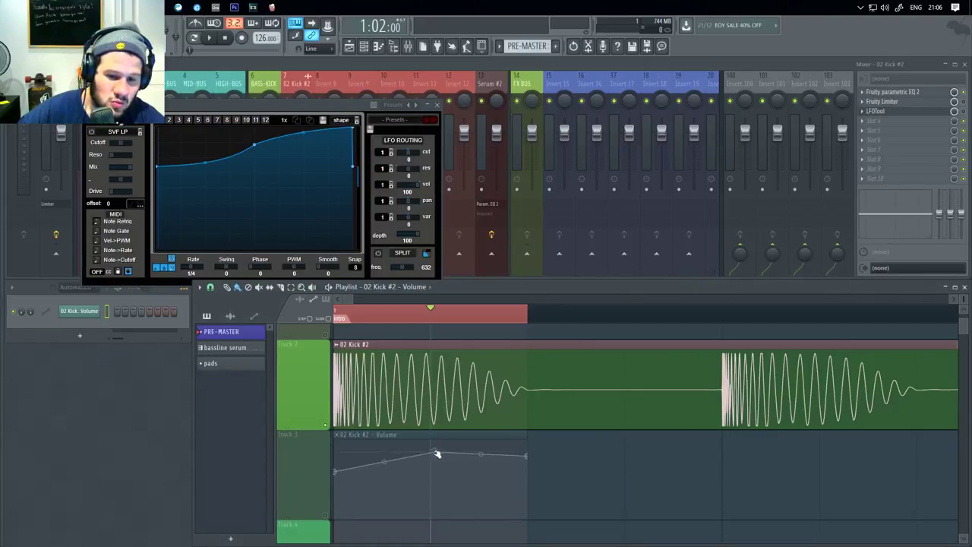
pyautogui.rightClick(432, 460)
pyautogui.moveTo(433, 460); pyautogui.dragTo(433, 462)
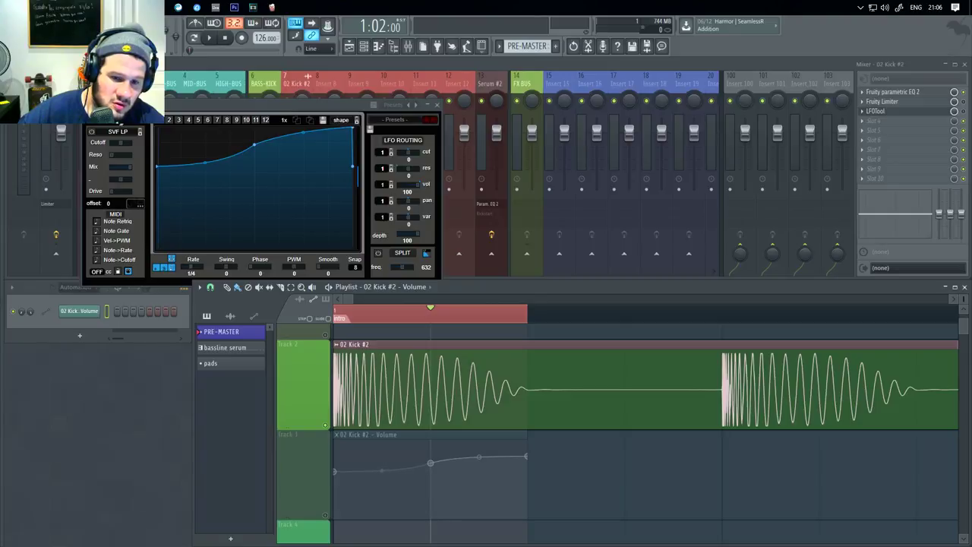
pyautogui.click(328, 514)
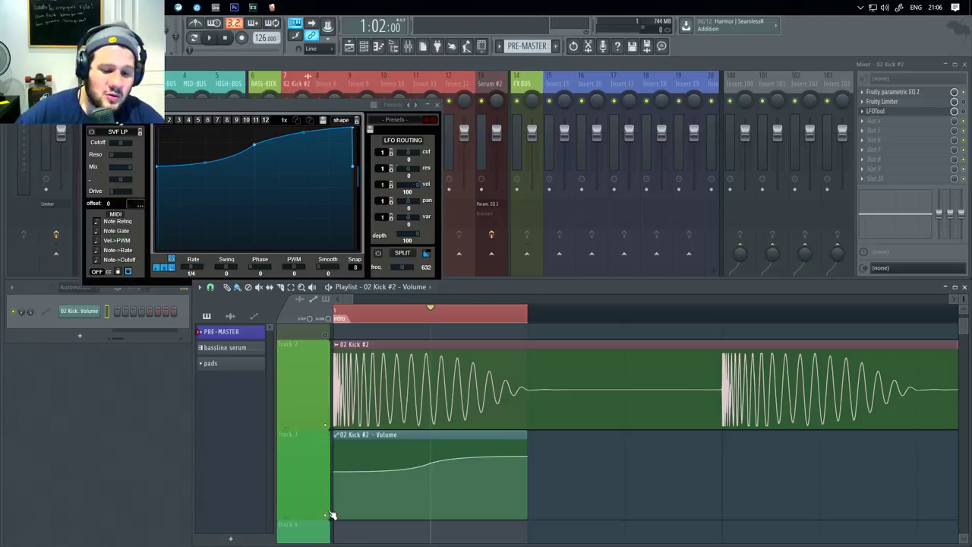
# - Delete the remaining 03 Clap clip at bar 5 from track 3
pyautogui.scroll(-10, 530, 414)
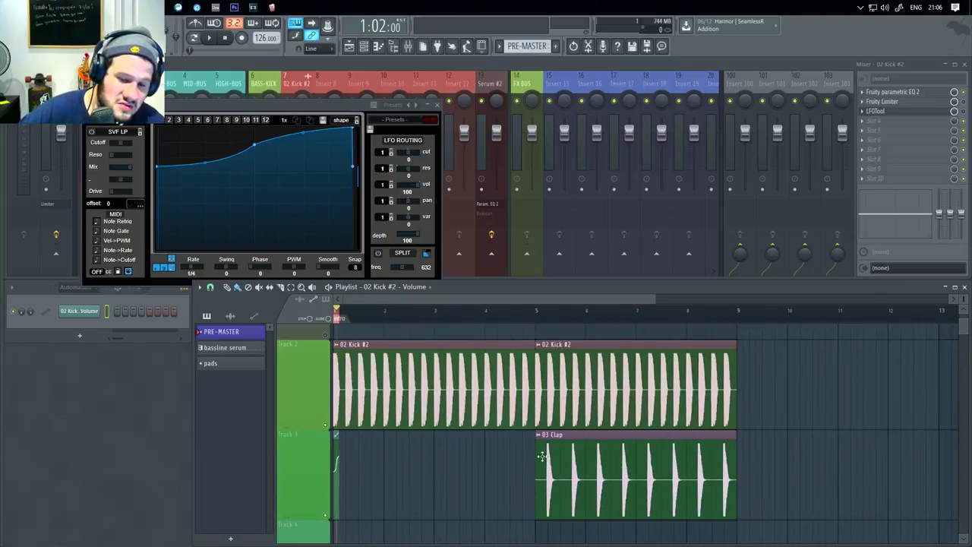
pyautogui.scroll(-2, 540, 455)
pyautogui.rightClick(542, 457)
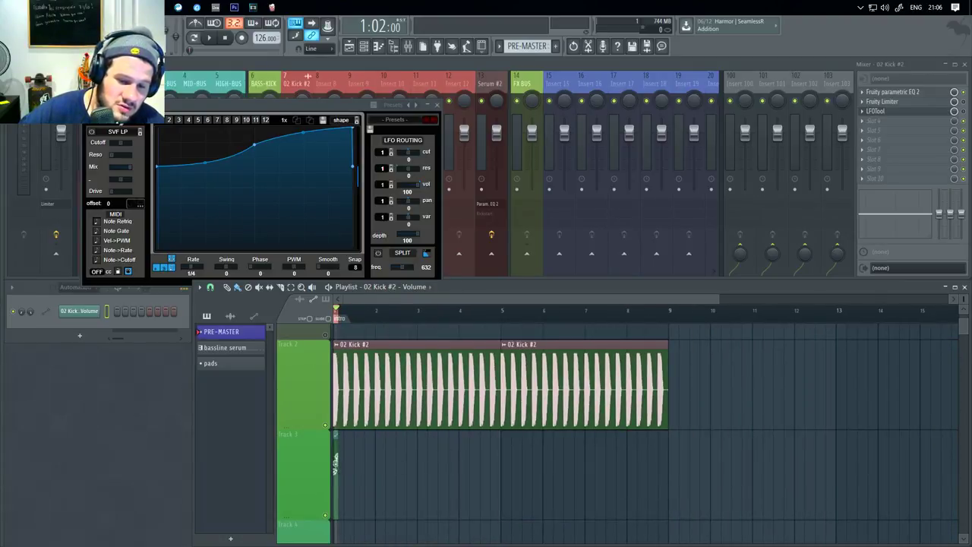
# - Repeat the half-beat volume automation clip back to back along track 3 beneath the kick clips, past bar 6
pyautogui.scroll(4, 336, 446)
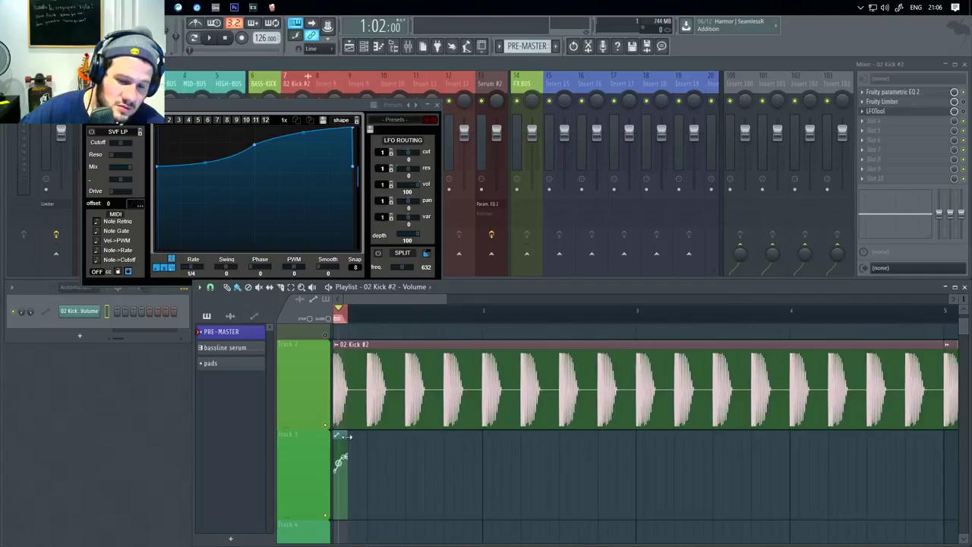
pyautogui.moveTo(346, 435)
pyautogui.mouseDown()
pyautogui.moveTo(956, 434)
pyautogui.moveTo(953, 459)
pyautogui.moveTo(909, 459)
pyautogui.mouseUp()
pyautogui.hscroll(6, 908, 460)
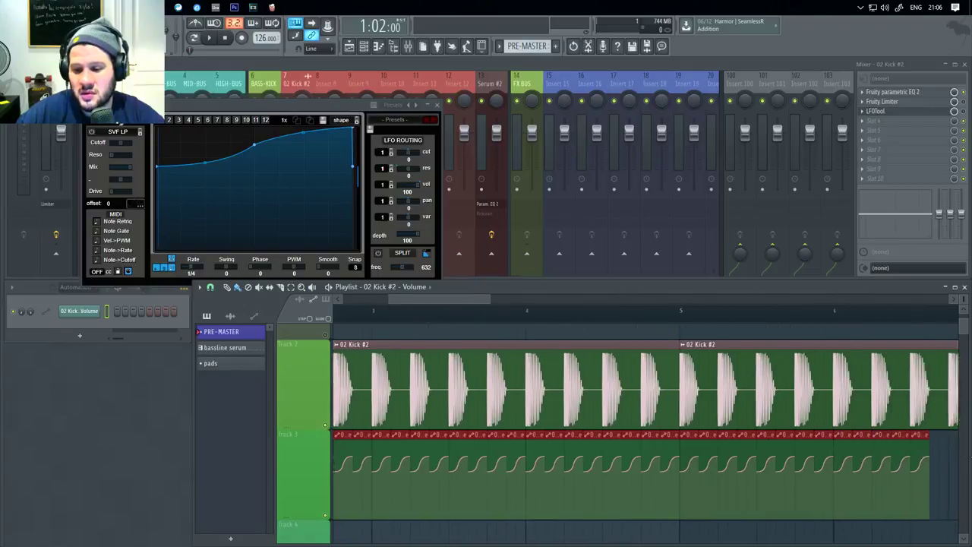
# - Continue the repeated volume automation clips along track 3 to bar 9 and remove the copies past the end of the kick clips
pyautogui.moveTo(968, 465); pyautogui.dragTo(873, 472)
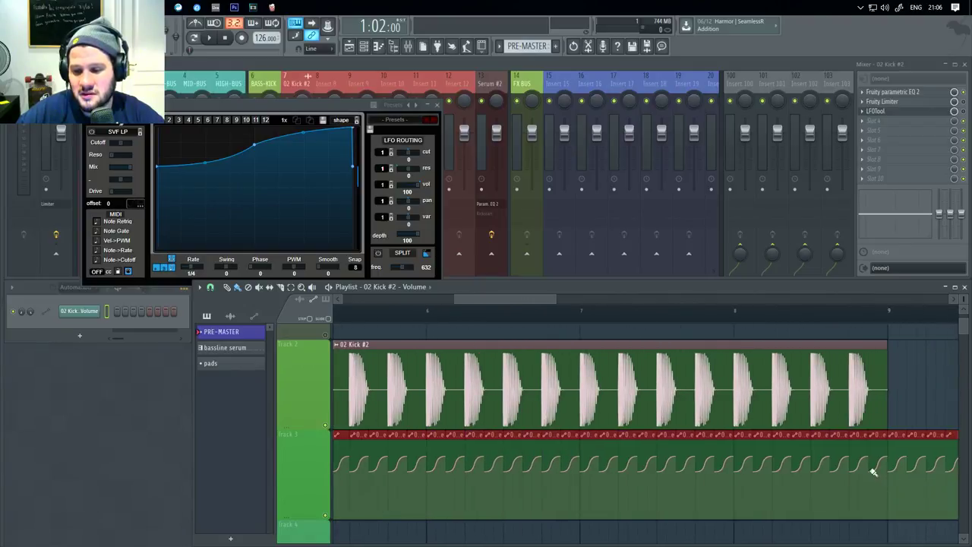
pyautogui.rightClick(909, 403)
pyautogui.moveTo(923, 393); pyautogui.dragTo(732, 389)
pyautogui.moveTo(785, 446); pyautogui.dragTo(718, 440)
# - Raise the low starting portion of the kick volume automation curve slightly and play the song from the beginning to hear the result
pyautogui.scroll(3, 681, 465)
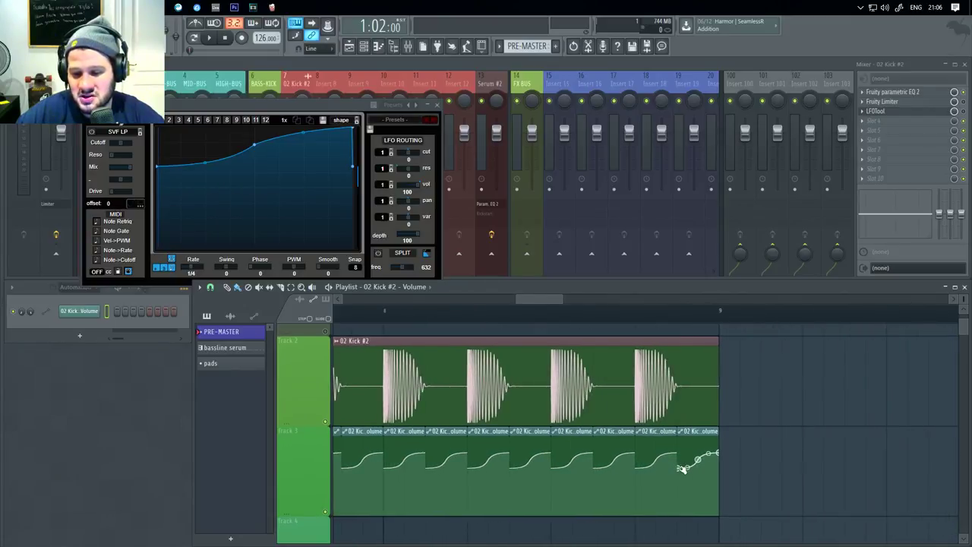
pyautogui.moveTo(679, 469); pyautogui.dragTo(680, 463)
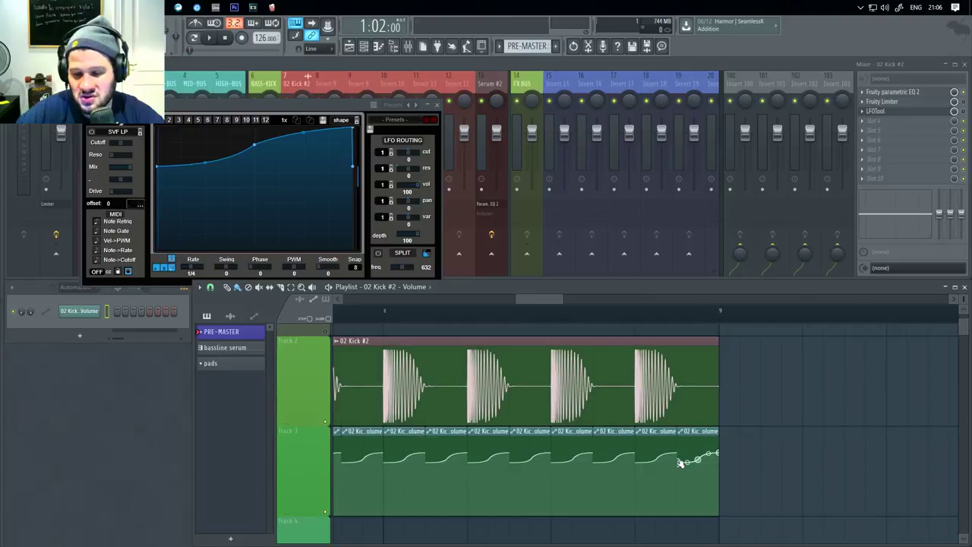
pyautogui.scroll(-8, 449, 408)
pyautogui.press('space')
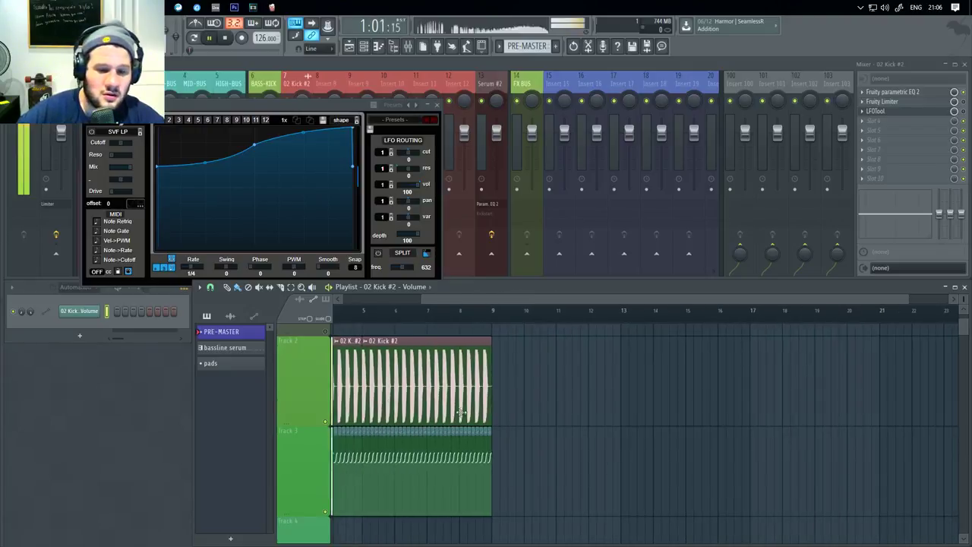
pyautogui.press('space')
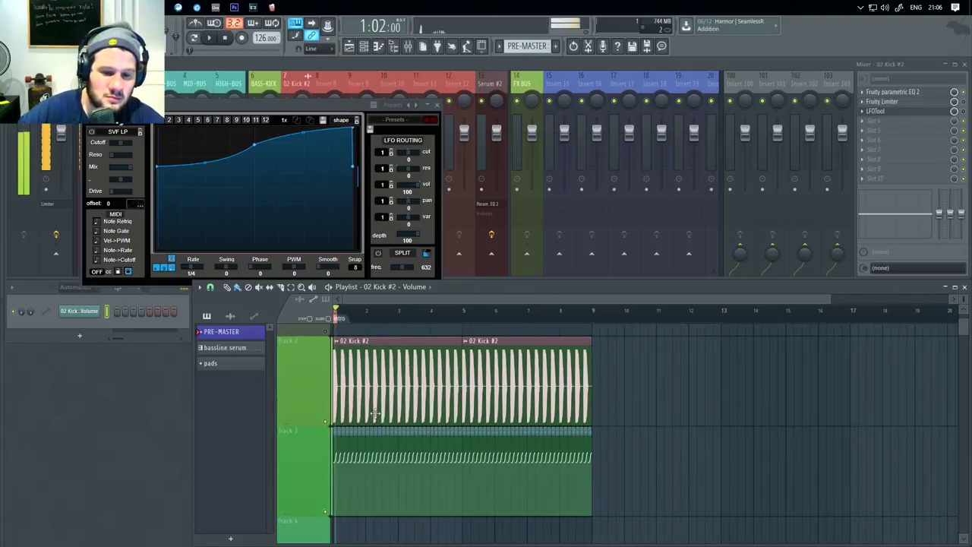
pyautogui.press('space')
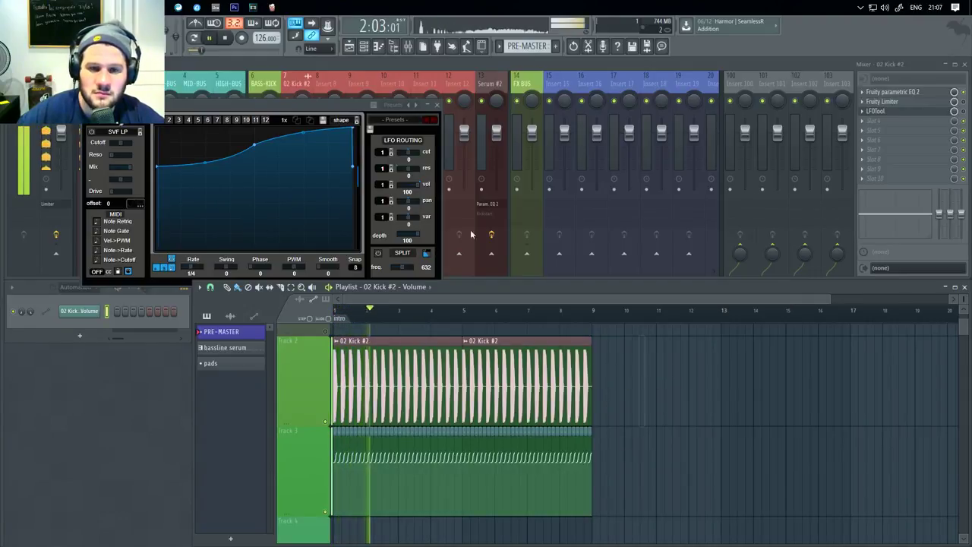
# - Put away the LFOTool window to uncover the mixer while the kick plays, and stop playback
pyautogui.click(428, 105)
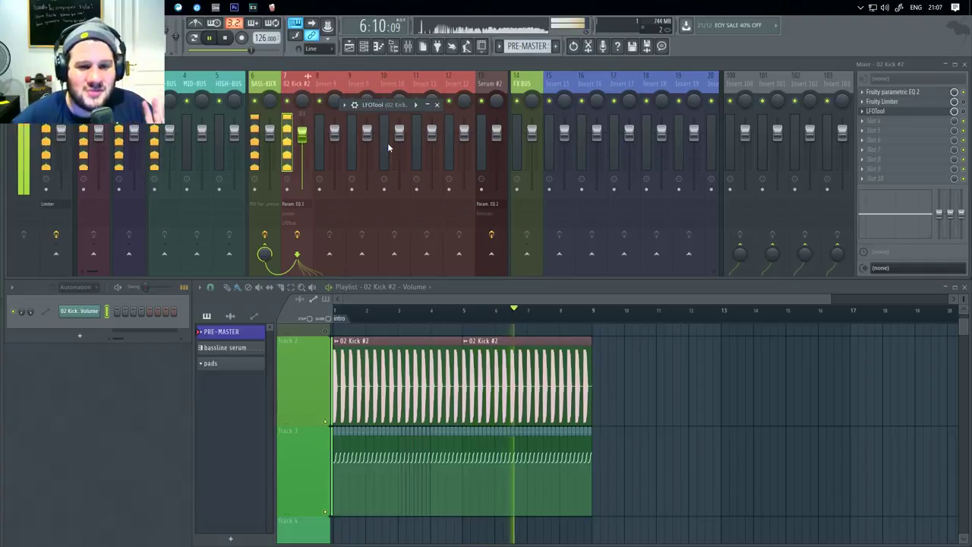
pyautogui.click(429, 107)
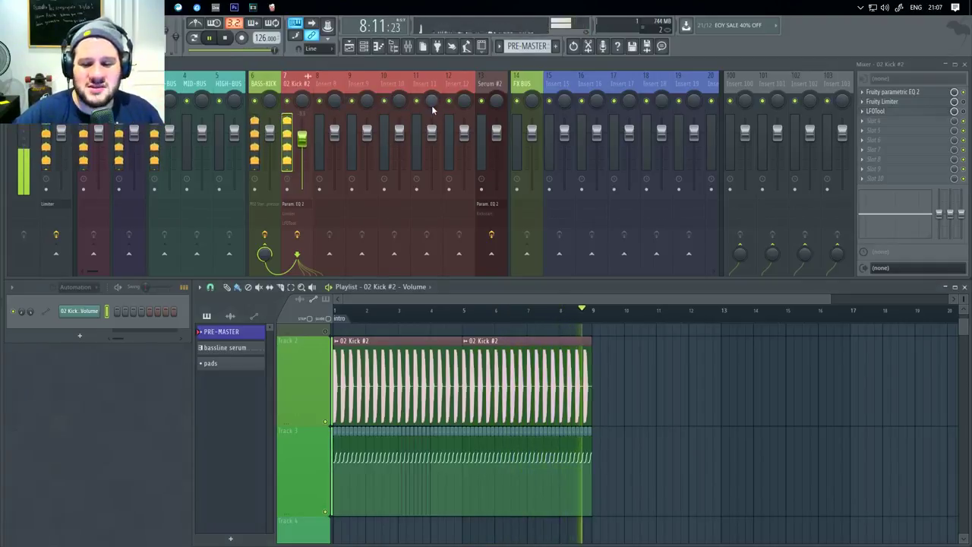
pyautogui.press('space')
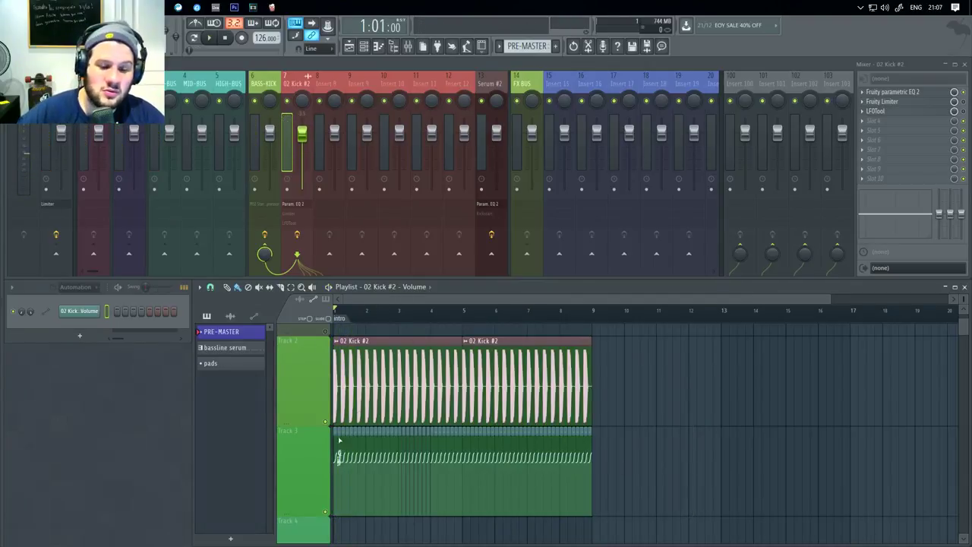
pyautogui.scroll(5, 342, 456)
pyautogui.scroll(-1, 448, 455)
pyautogui.scroll(-1, 646, 376)
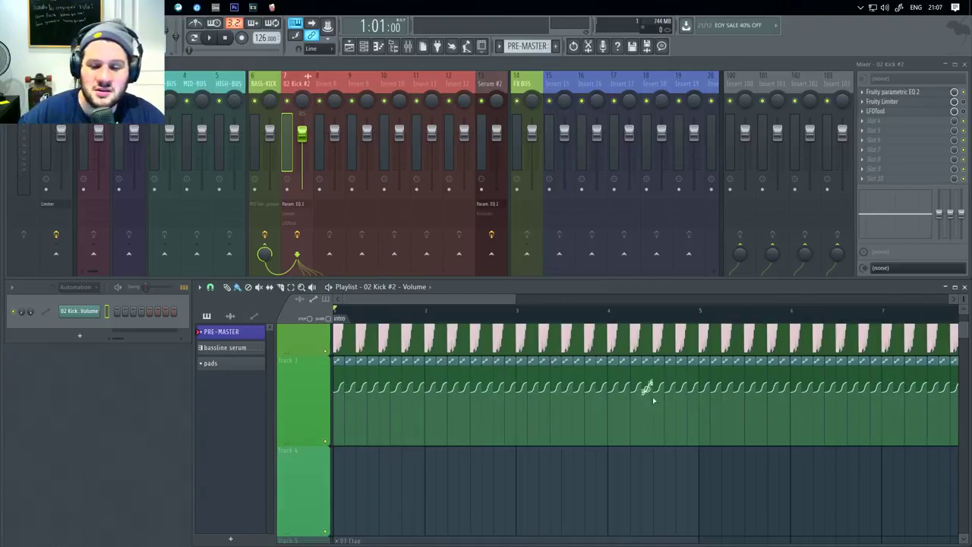
pyautogui.moveTo(833, 394); pyautogui.dragTo(636, 419)
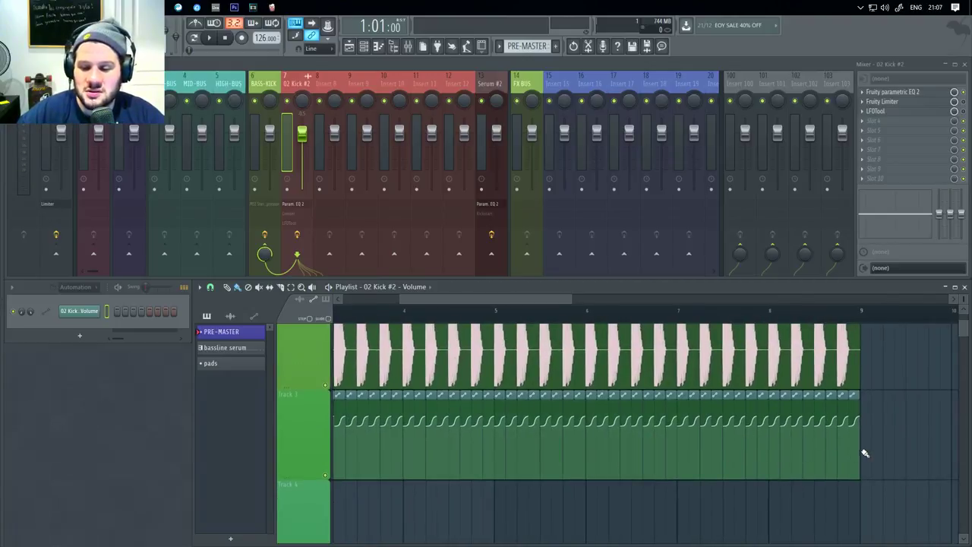
pyautogui.moveTo(663, 449); pyautogui.dragTo(470, 493)
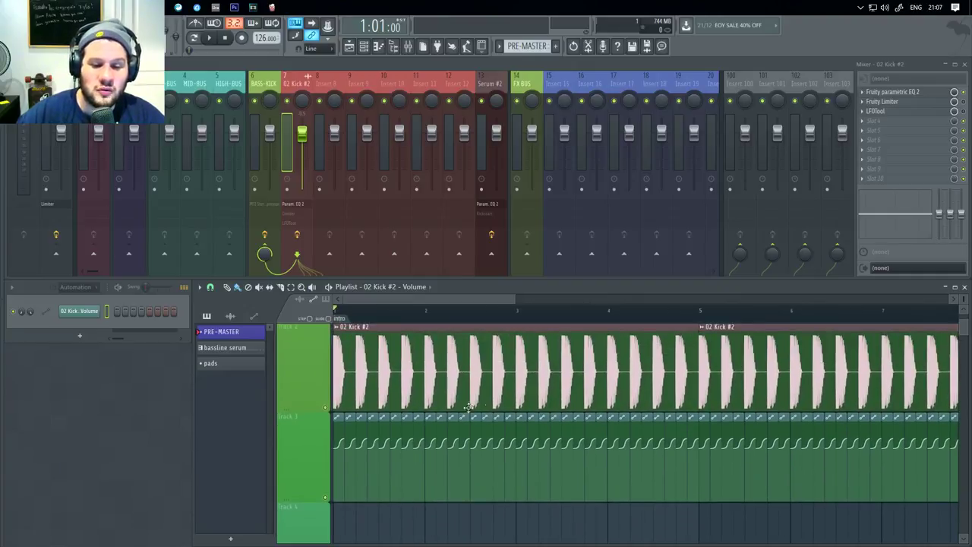